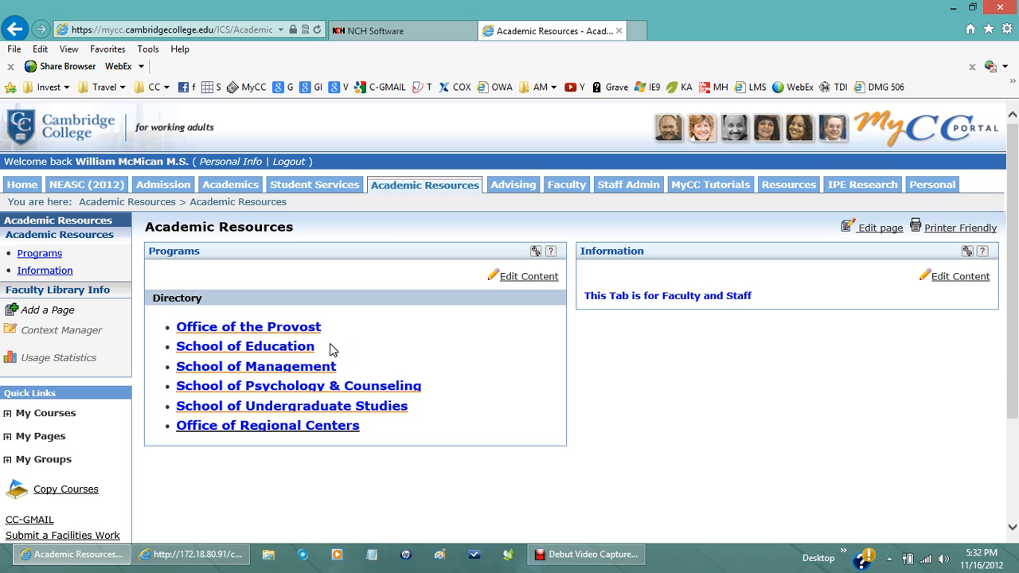
# Open the School of Education page from the programs directory and go to its General Science program page
pyautogui.click(322, 346)
pyautogui.click(277, 348)
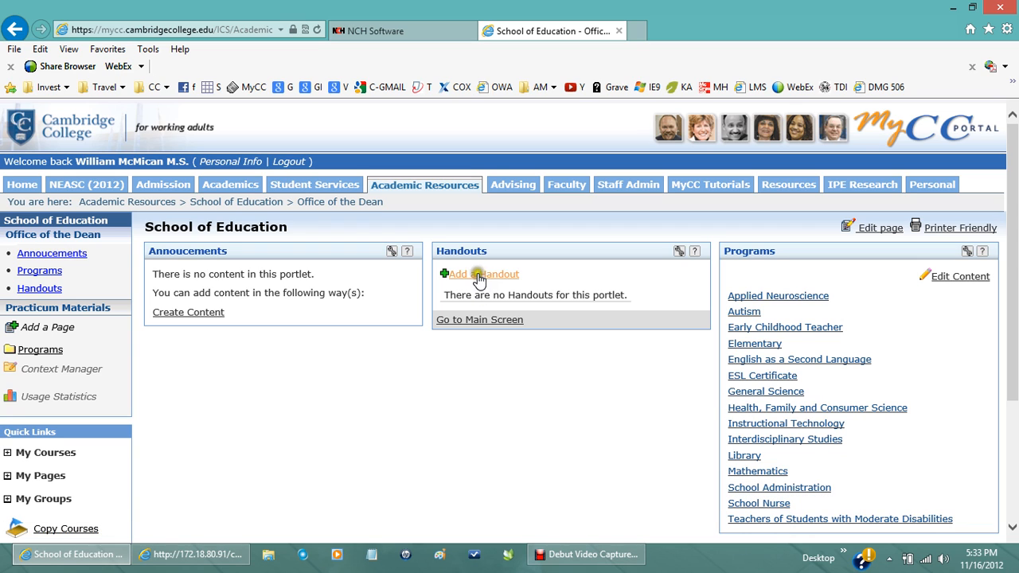
pyautogui.click(205, 318)
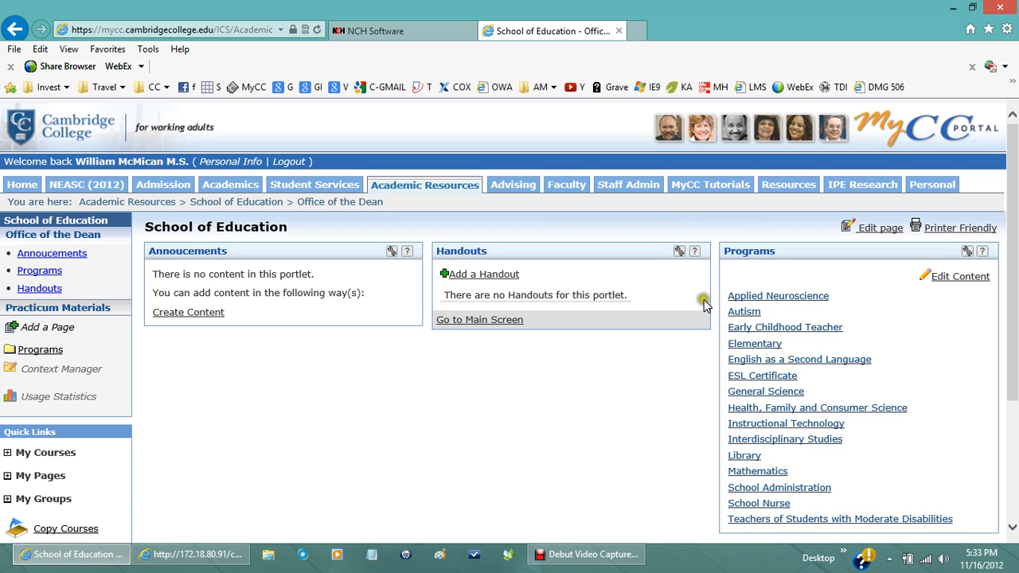
pyautogui.click(755, 395)
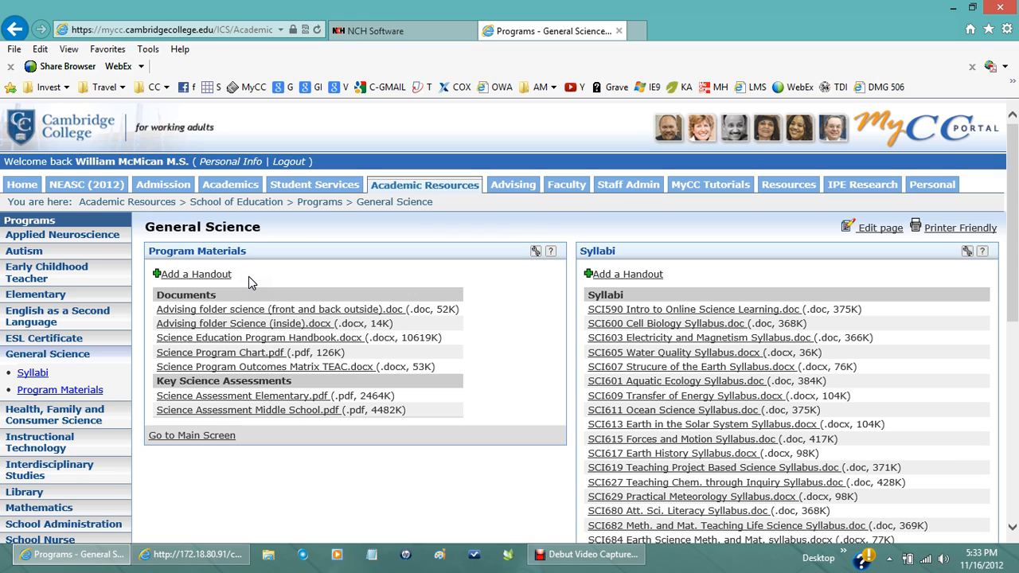
pyautogui.click(224, 255)
# Set the Syllabi portlet to order both handouts and sets alphabetically, save the preferences, and return to the General Science page
pyautogui.moveTo(1008, 287); pyautogui.dragTo(1013, 346)
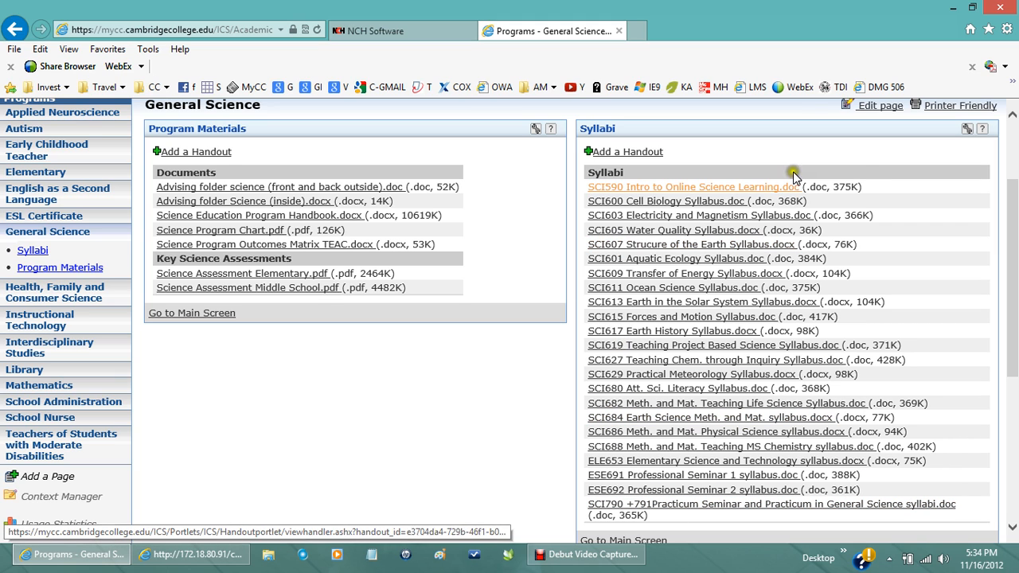
pyautogui.click(968, 129)
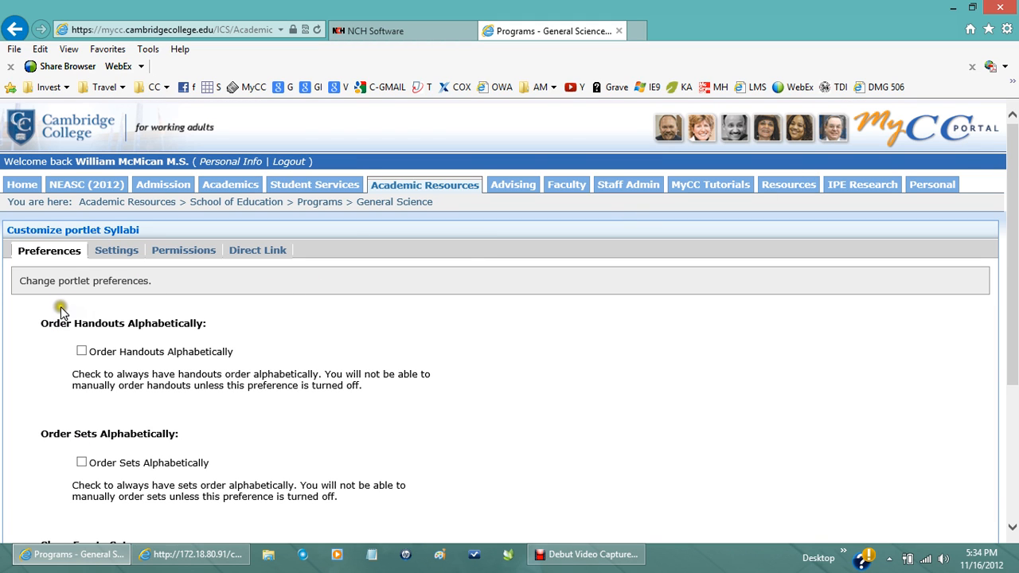
pyautogui.click(83, 352)
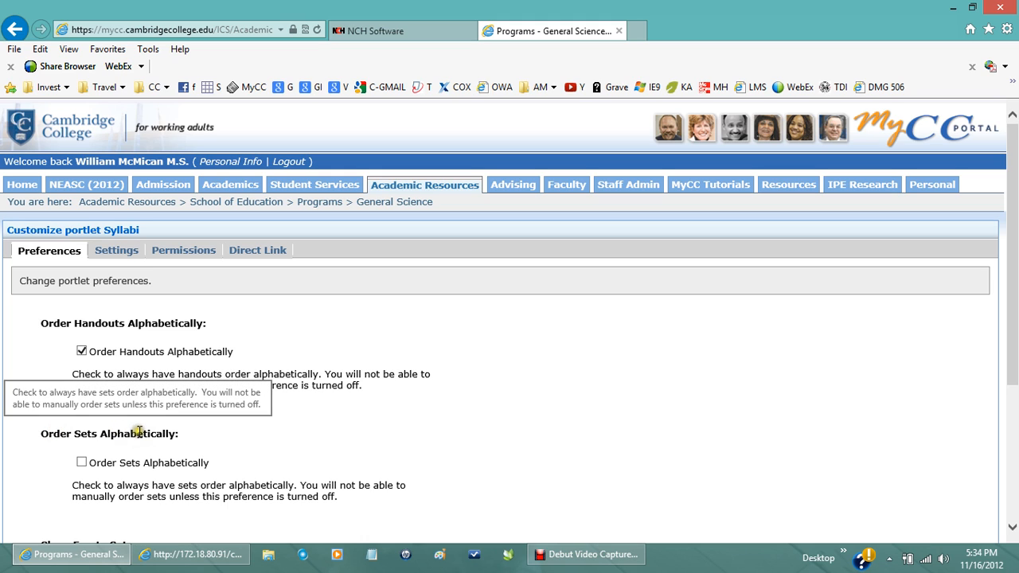
pyautogui.click(83, 463)
pyautogui.click(85, 463)
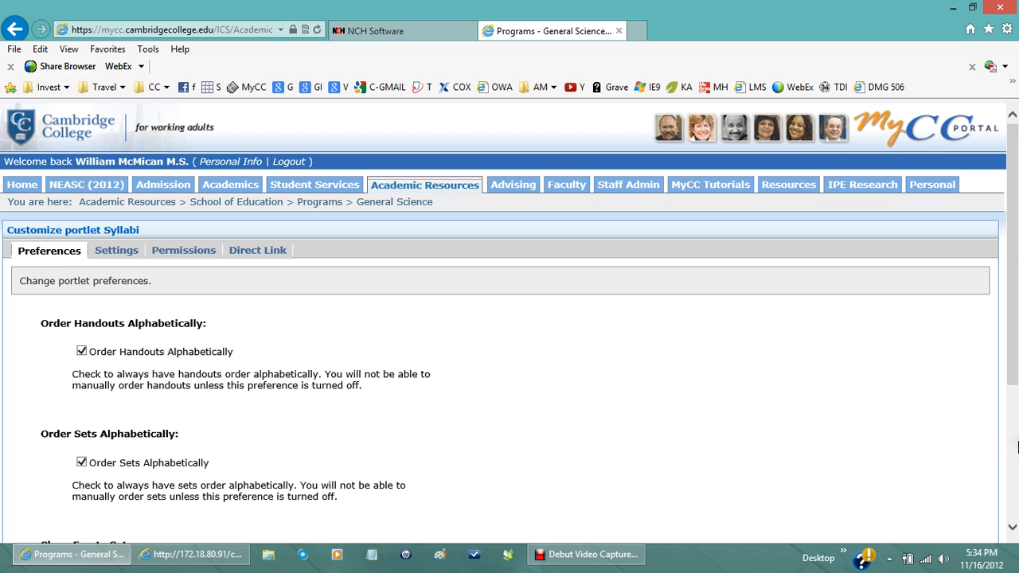
pyautogui.click(1013, 446)
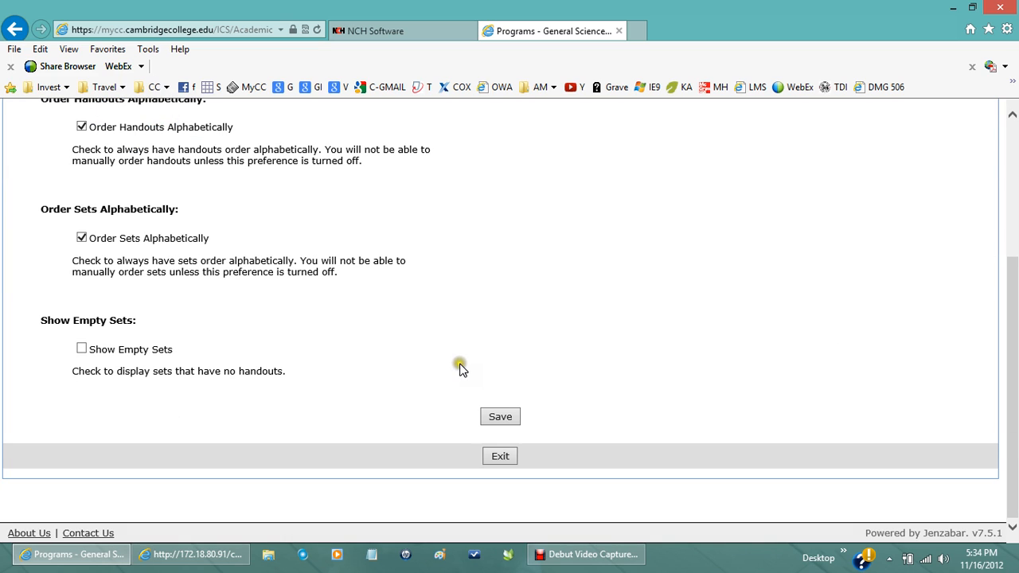
pyautogui.click(510, 412)
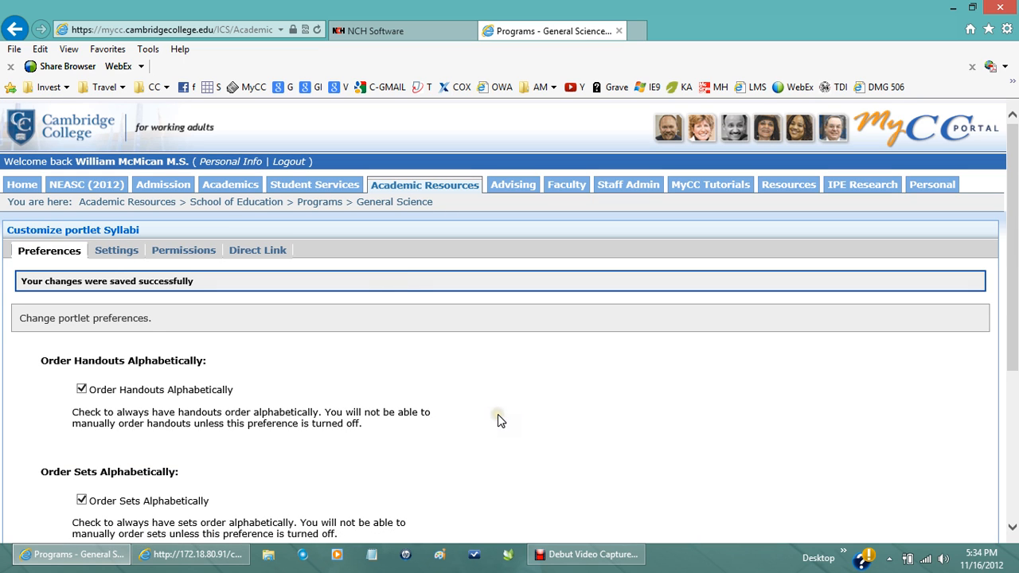
pyautogui.click(411, 203)
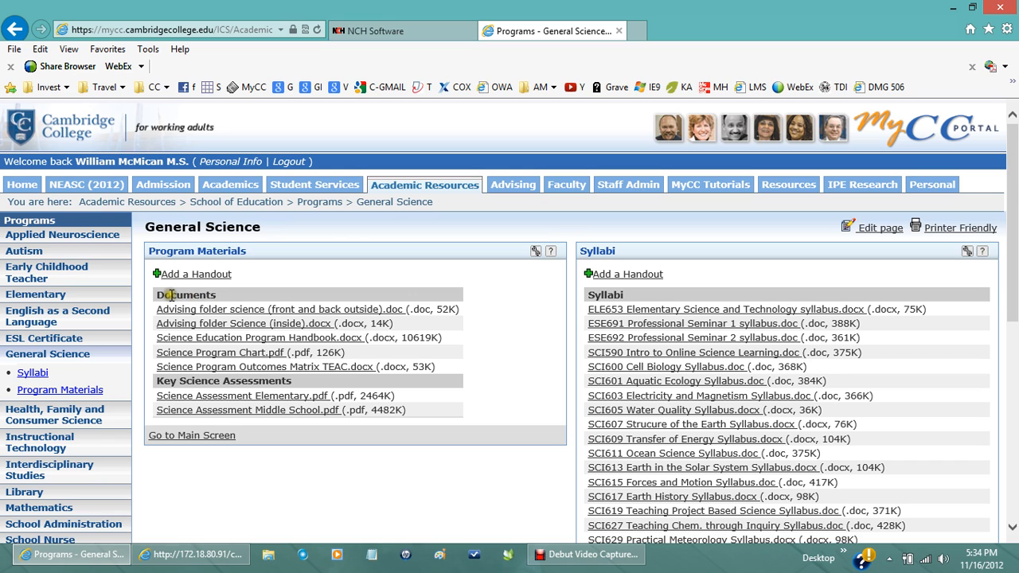
# Review the Documents and Key Science Assessments set headings and open the Syllabi portlet's edit view
pyautogui.moveTo(171, 295); pyautogui.dragTo(209, 296)
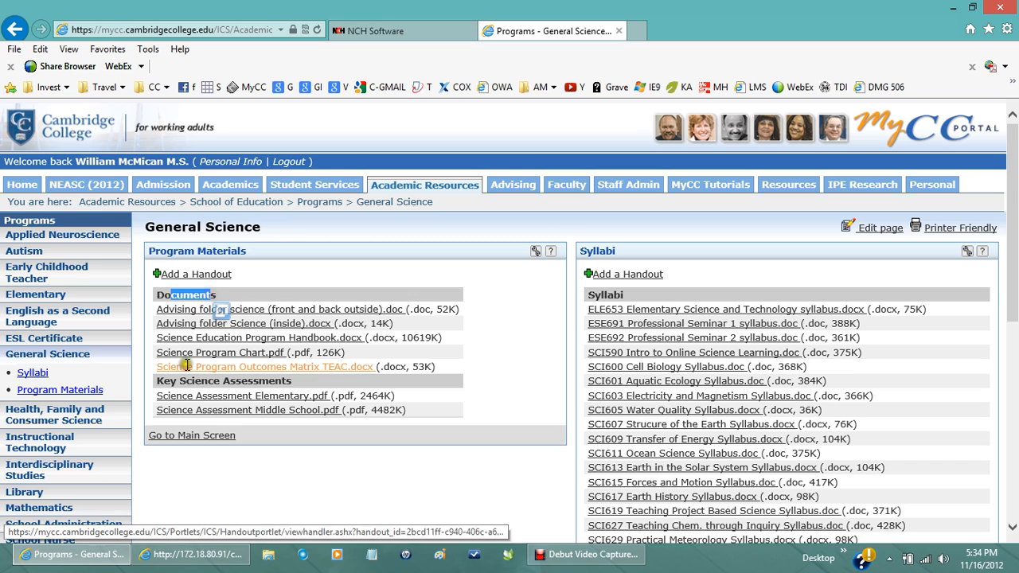
pyautogui.moveTo(176, 380); pyautogui.dragTo(241, 379)
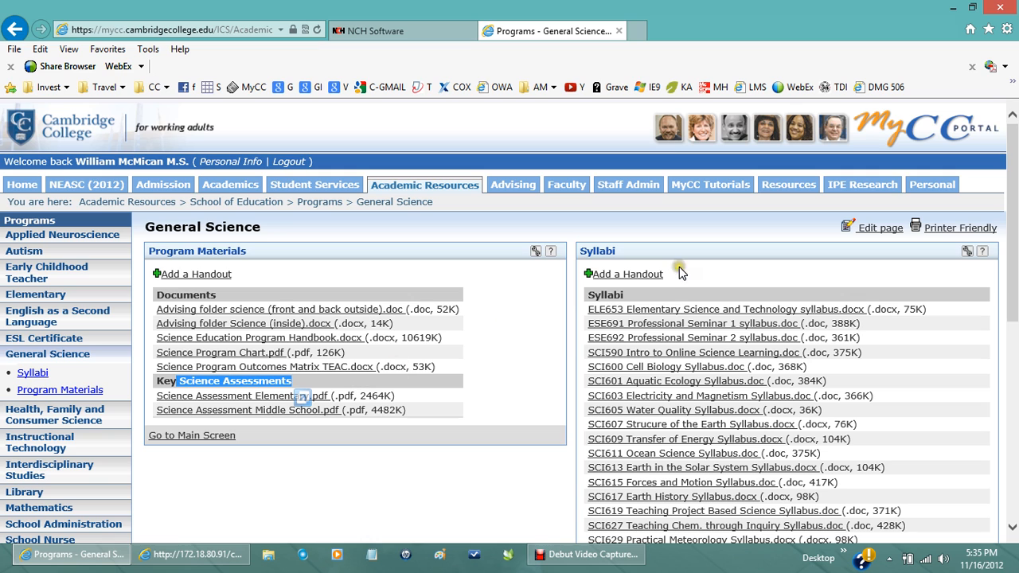
pyautogui.click(598, 251)
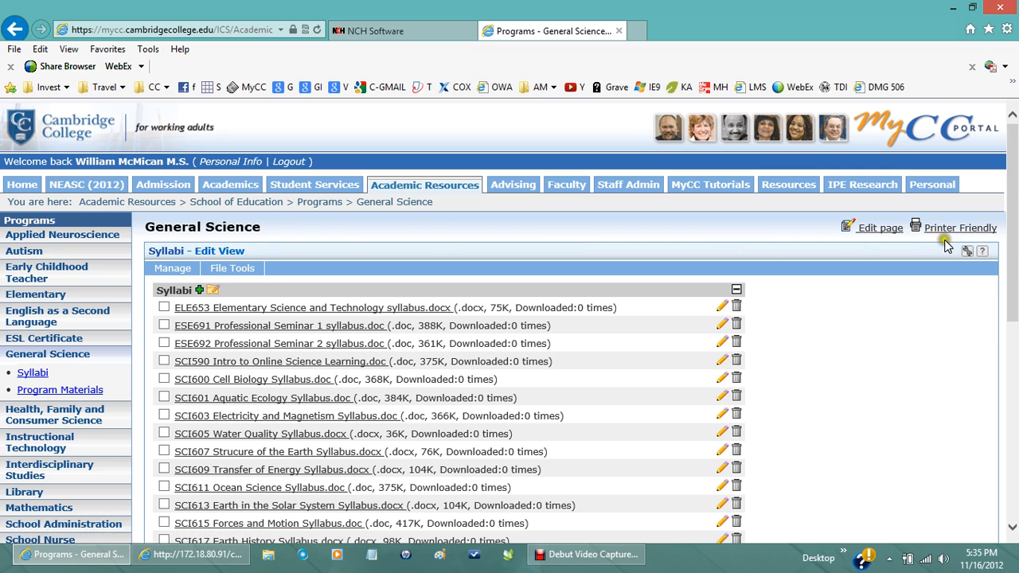
pyautogui.moveTo(1013, 301); pyautogui.dragTo(1008, 407)
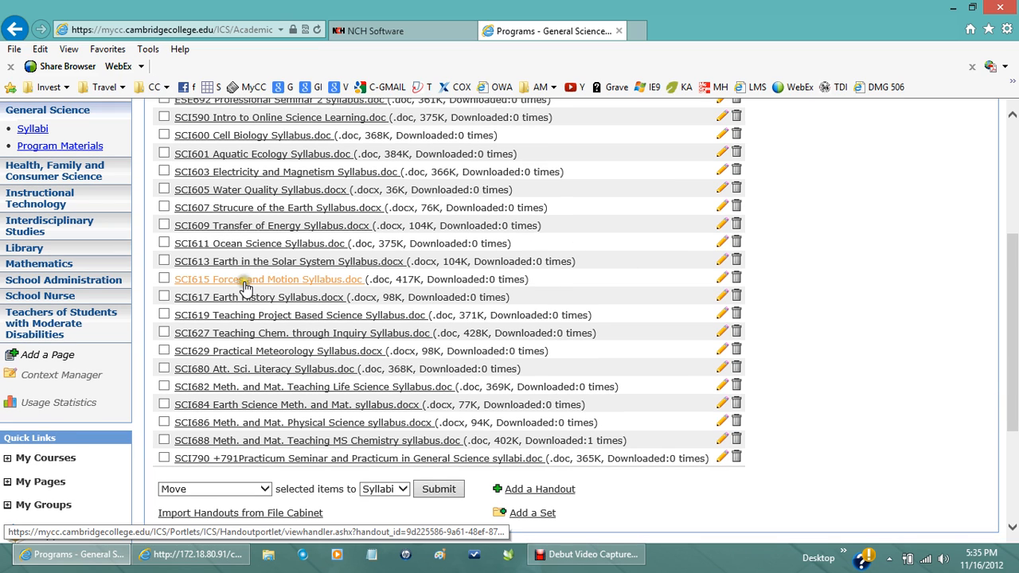
pyautogui.click(164, 278)
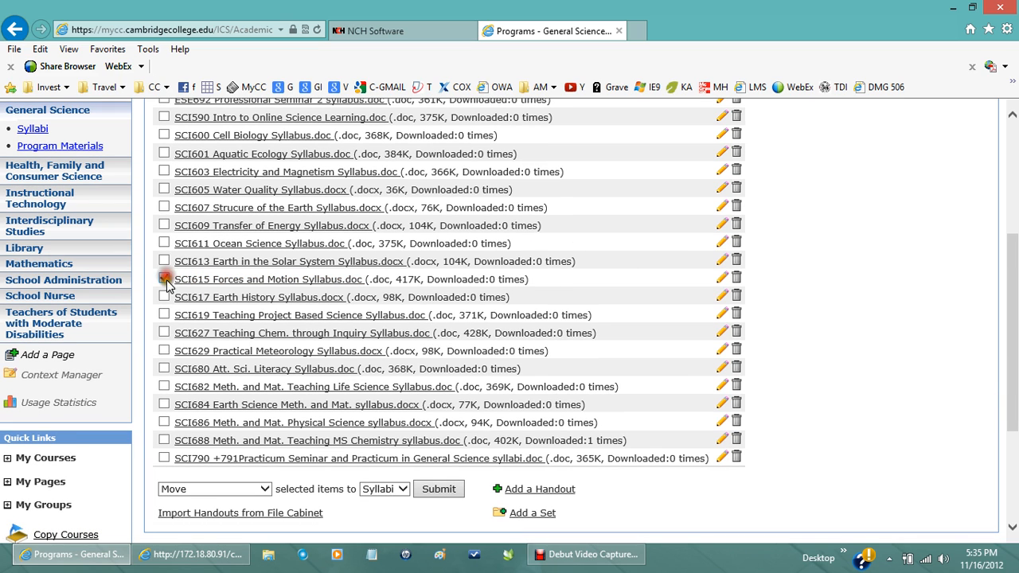
pyautogui.click(164, 297)
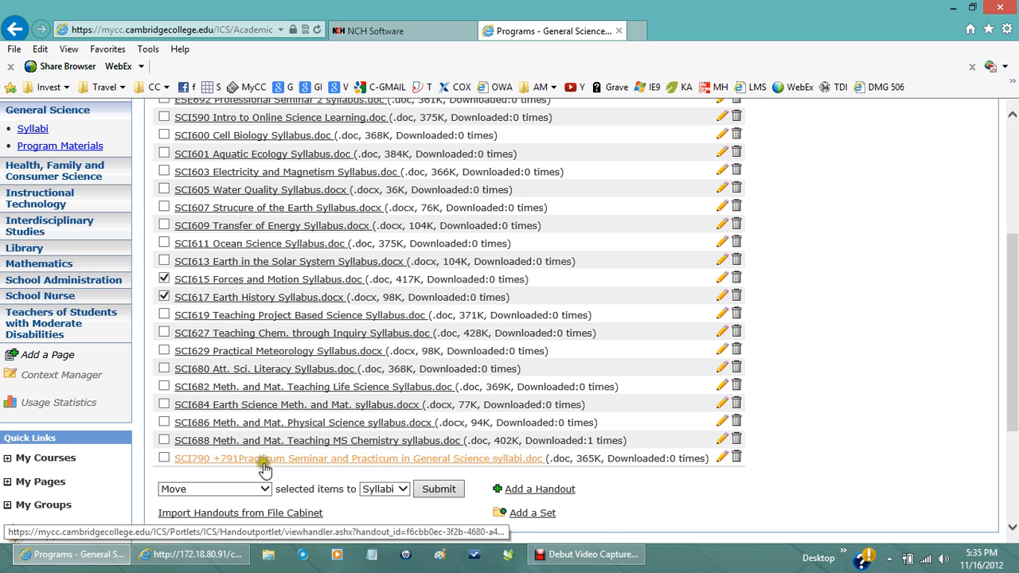
pyautogui.click(388, 484)
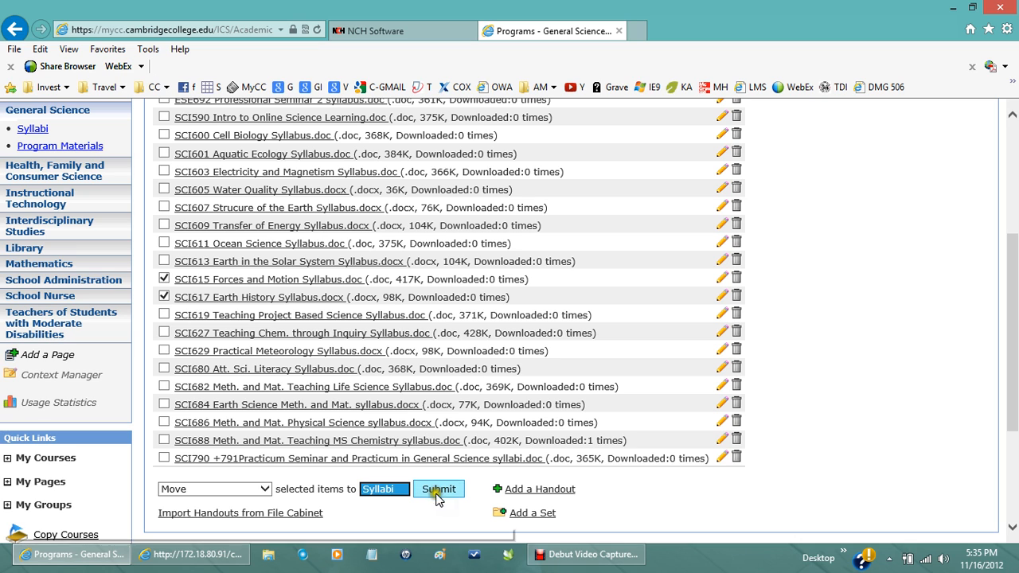
# Add a handout set named General Academics to the Syllabi portlet and save it
pyautogui.click(532, 513)
pyautogui.click(533, 514)
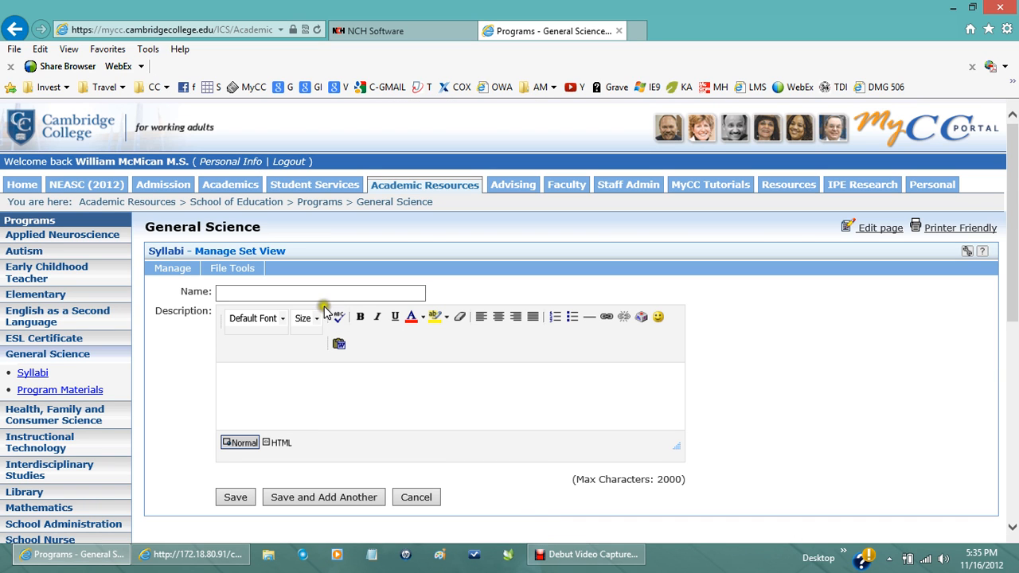
pyautogui.click(323, 294)
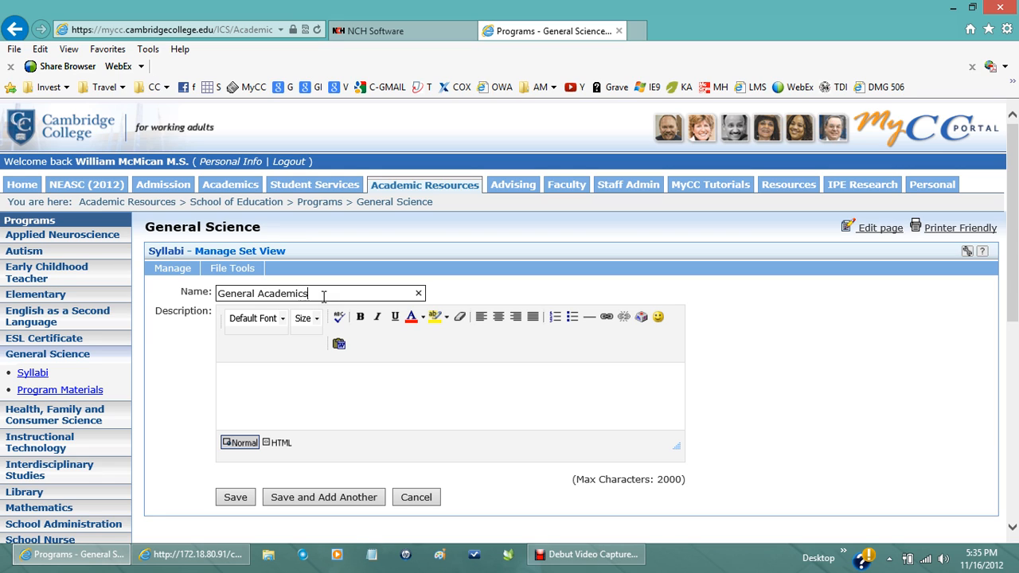
pyautogui.click(244, 499)
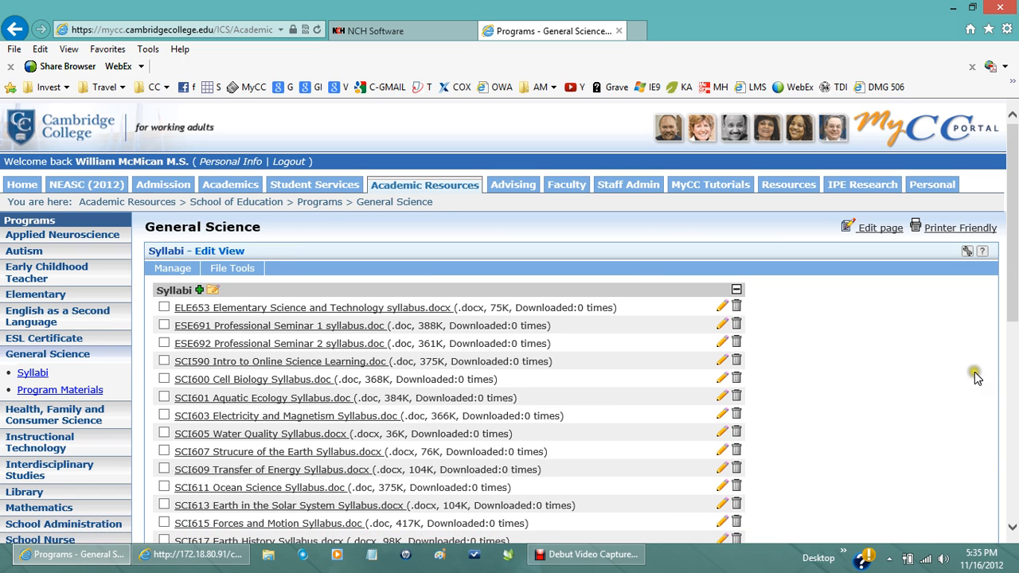
# Move the SCI617 Earth History, SCI619 Teaching Project Based Science and SCI627 Teaching Chem. through Inquiry syllabi to the General Academics set
pyautogui.click(1011, 448)
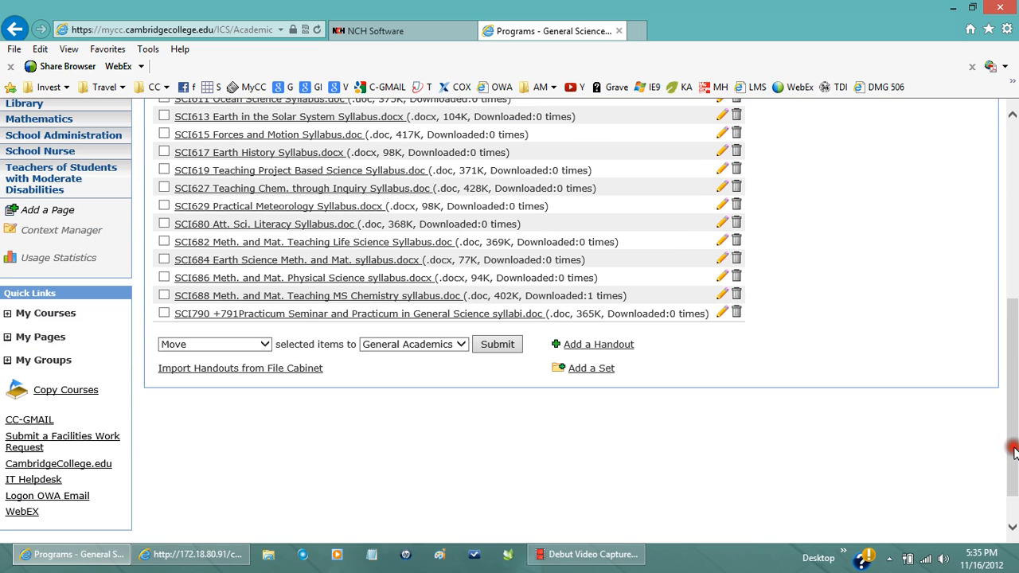
pyautogui.click(165, 153)
pyautogui.click(164, 170)
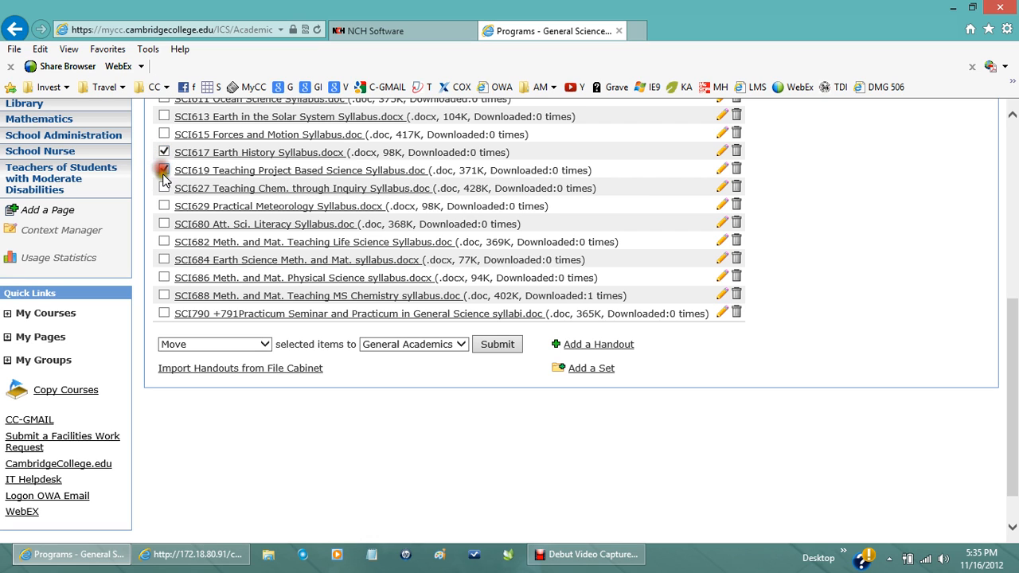
pyautogui.click(164, 188)
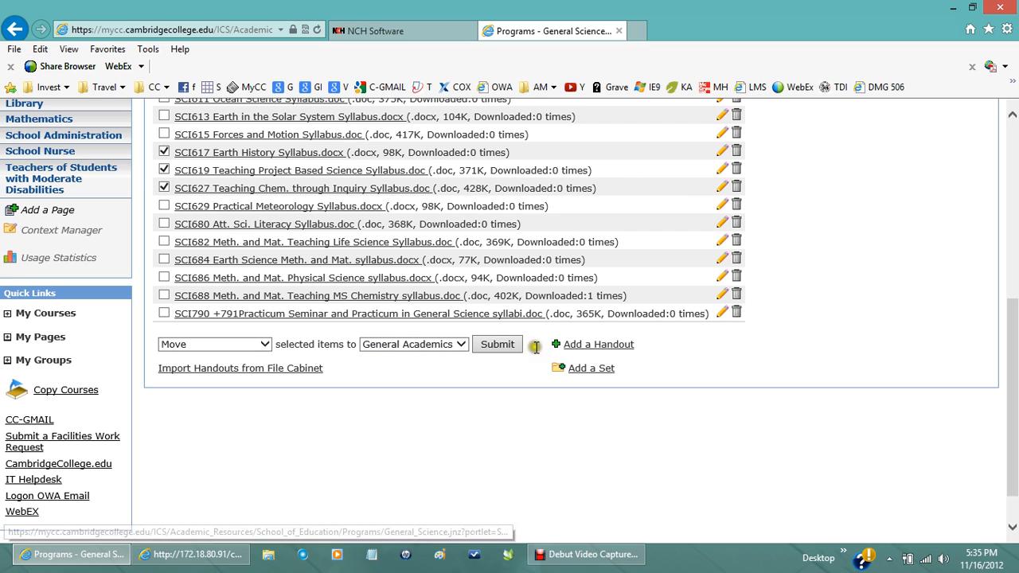
pyautogui.click(503, 346)
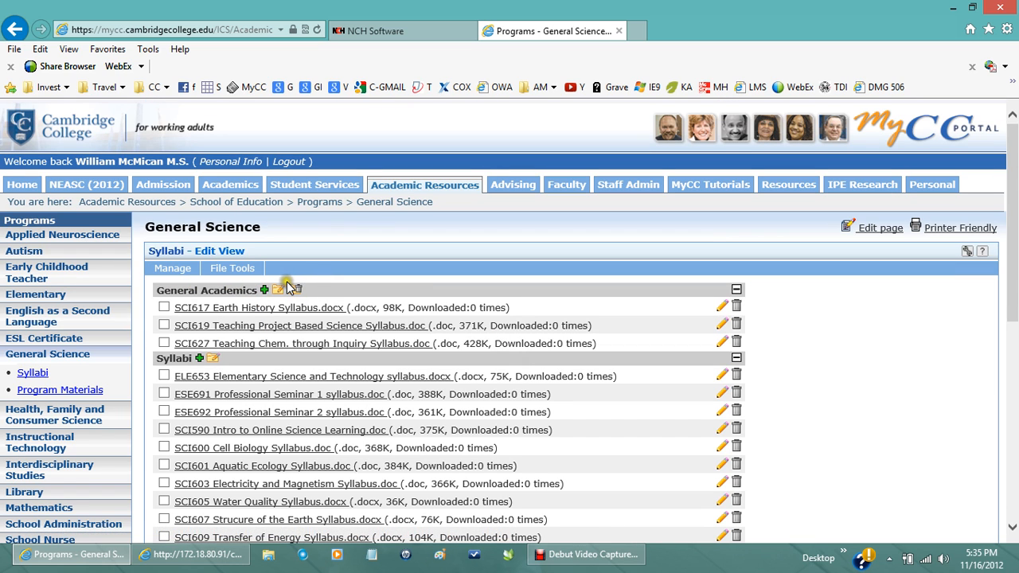
# Move the SCI617, SCI619 and SCI627 syllabi from General Academics back to the Syllabi set
pyautogui.click(164, 307)
pyautogui.click(164, 326)
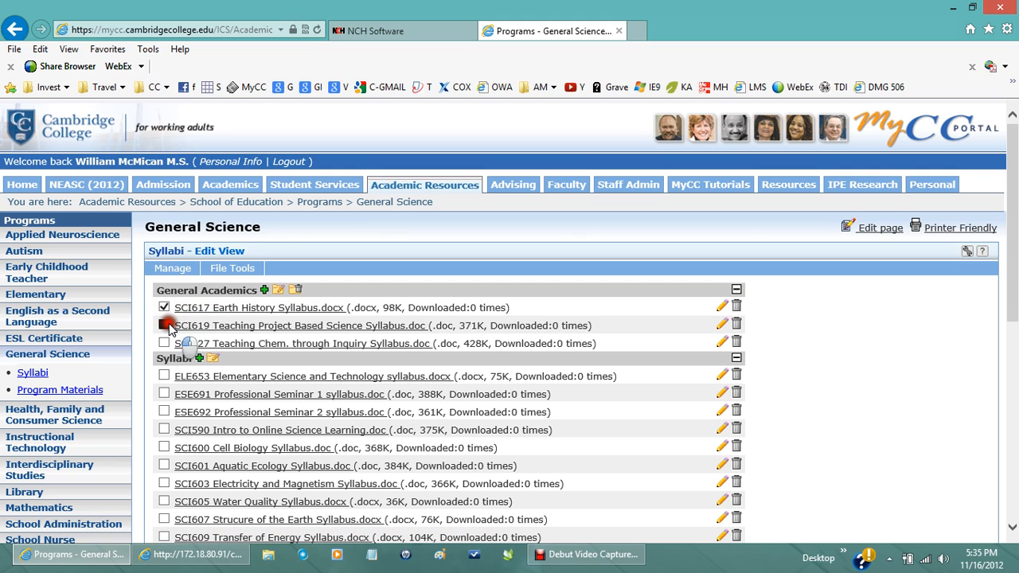
pyautogui.click(165, 344)
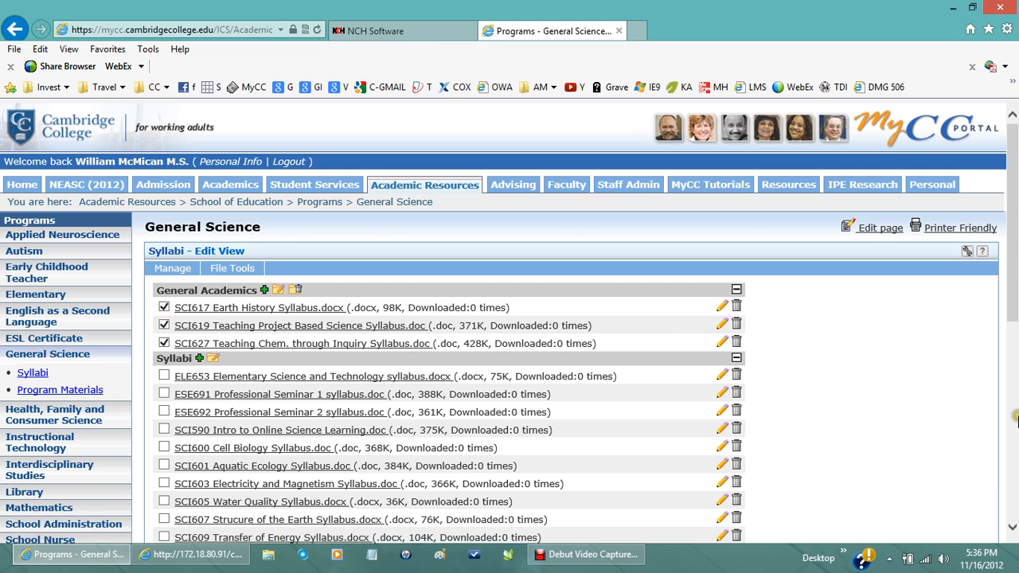
pyautogui.click(1015, 492)
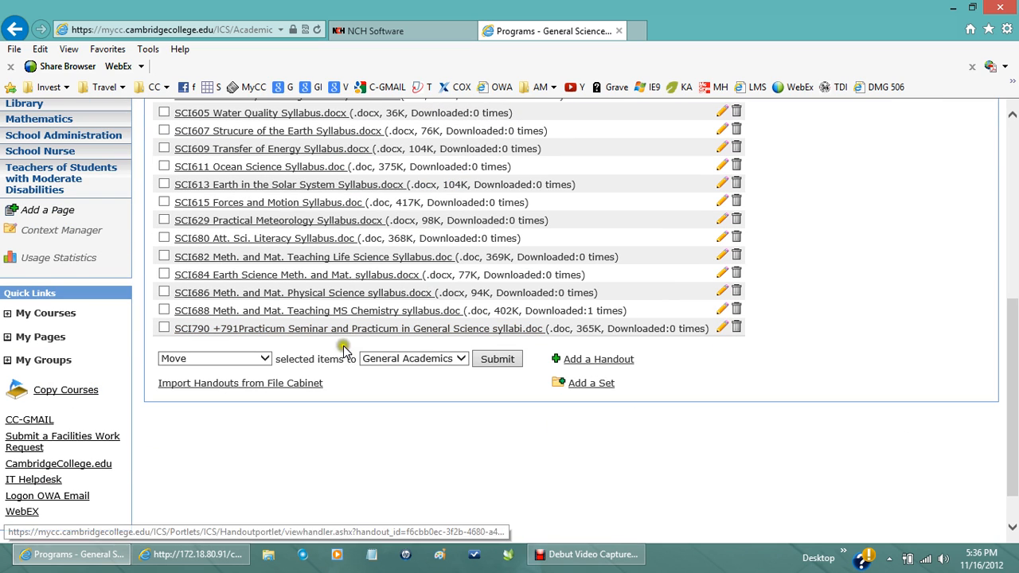
pyautogui.click(376, 363)
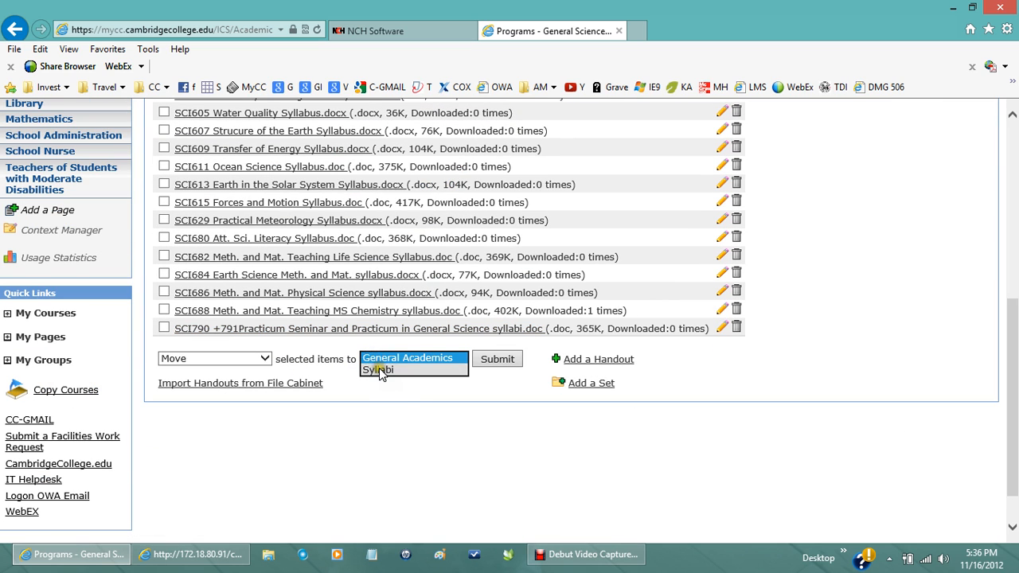
pyautogui.click(382, 371)
pyautogui.click(498, 359)
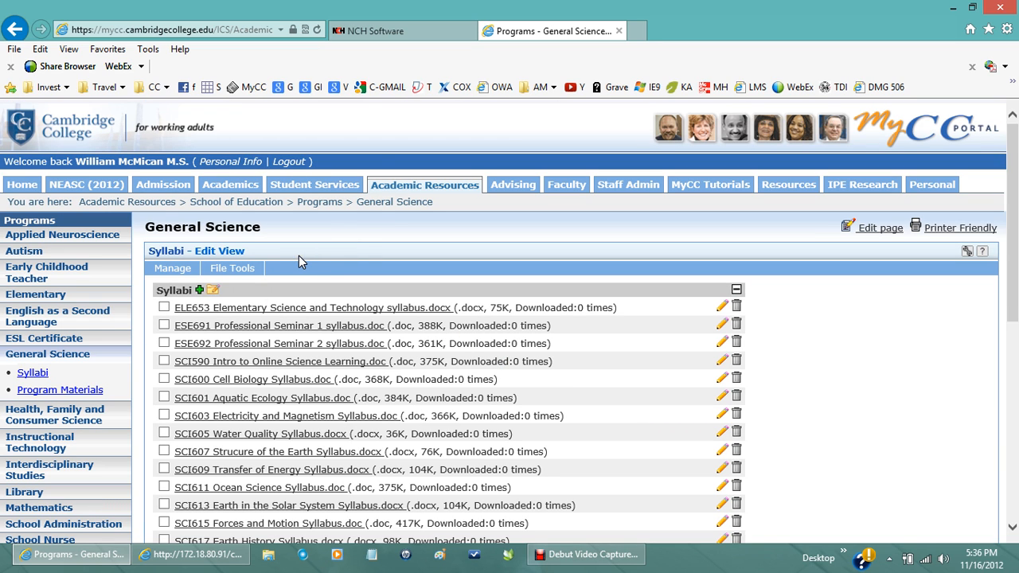
# Start a new handout in the Syllabi set and attach the desktop file SCI 688 Meth. and Mat. Teaching MS Chemistry sylla.doc
pyautogui.click(200, 292)
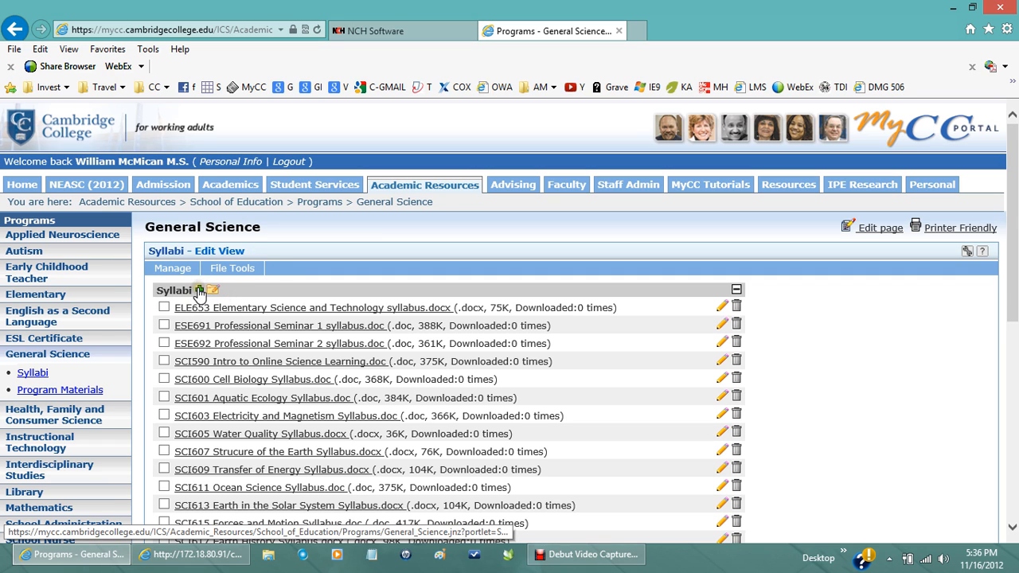
pyautogui.click(199, 292)
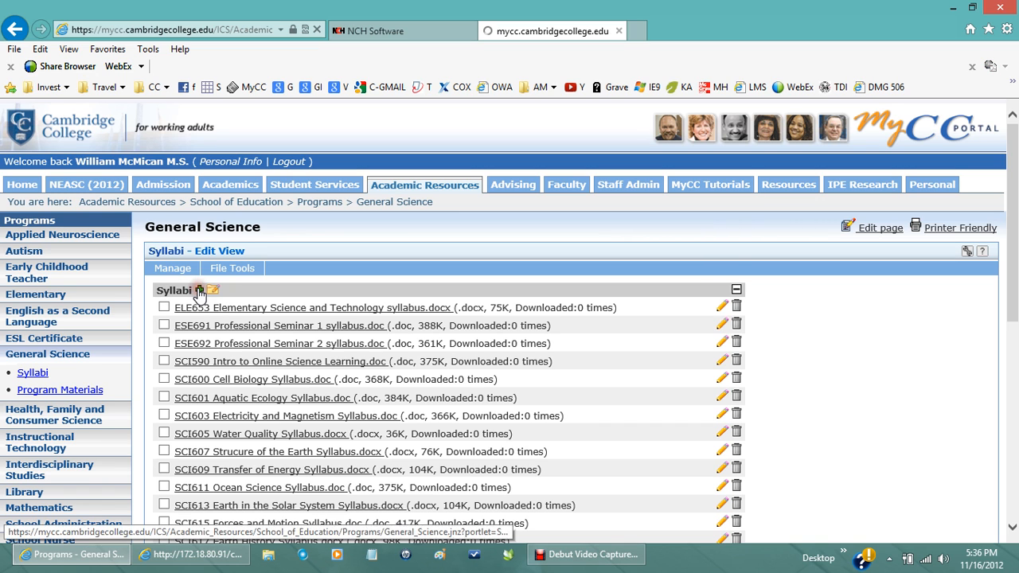
pyautogui.click(252, 292)
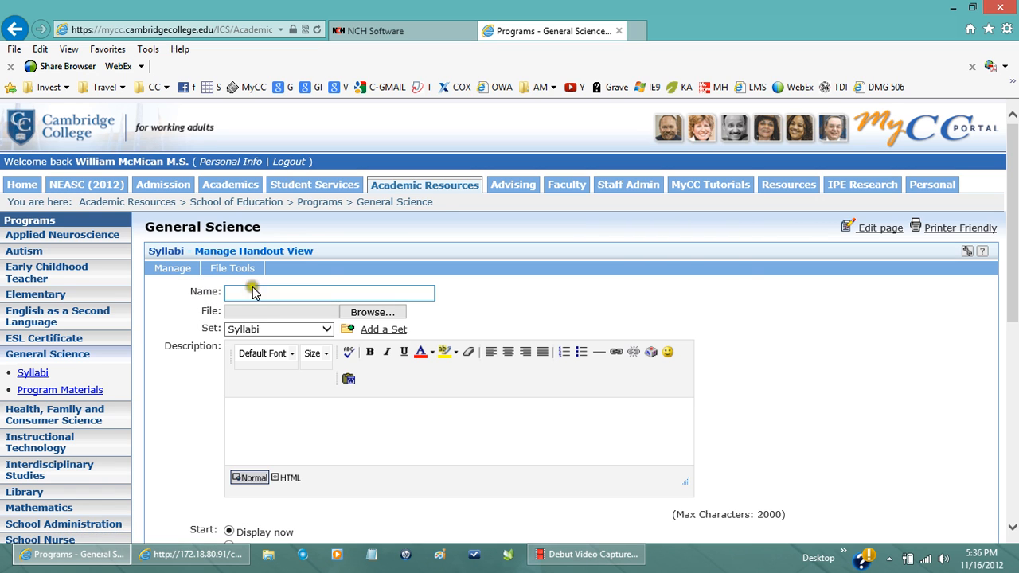
pyautogui.click(371, 314)
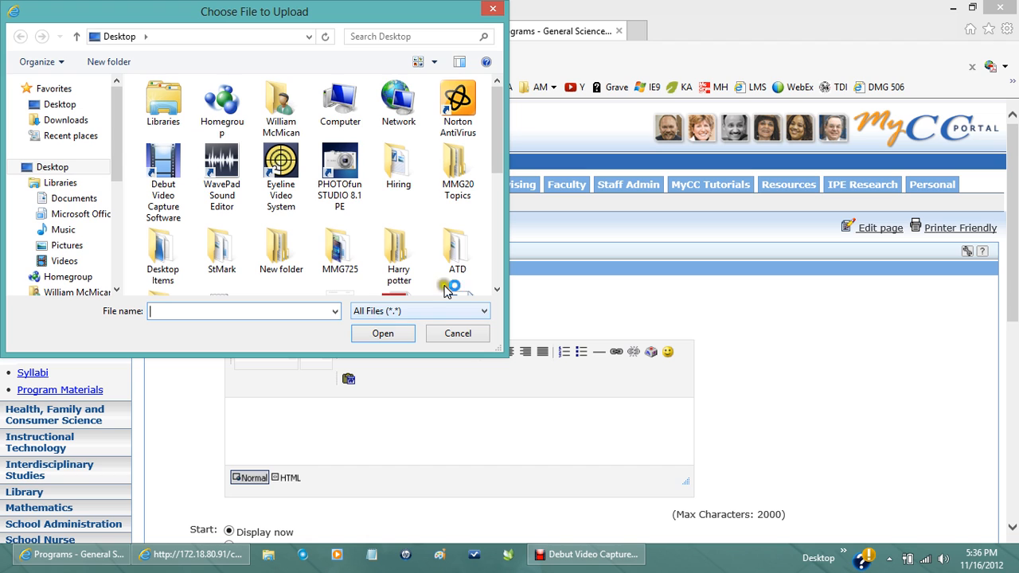
pyautogui.click(494, 280)
pyautogui.click(494, 281)
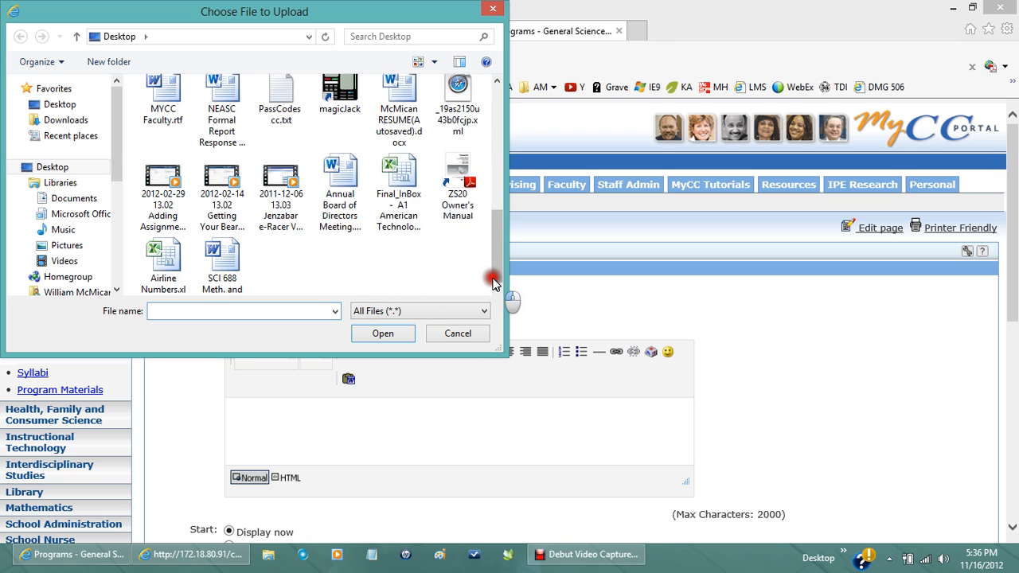
pyautogui.click(217, 235)
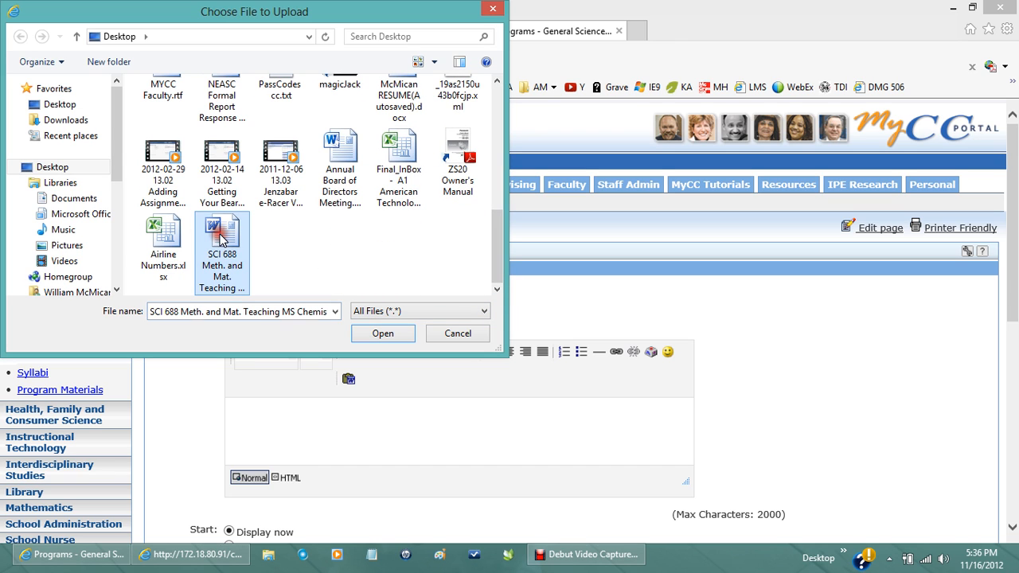
pyautogui.click(384, 334)
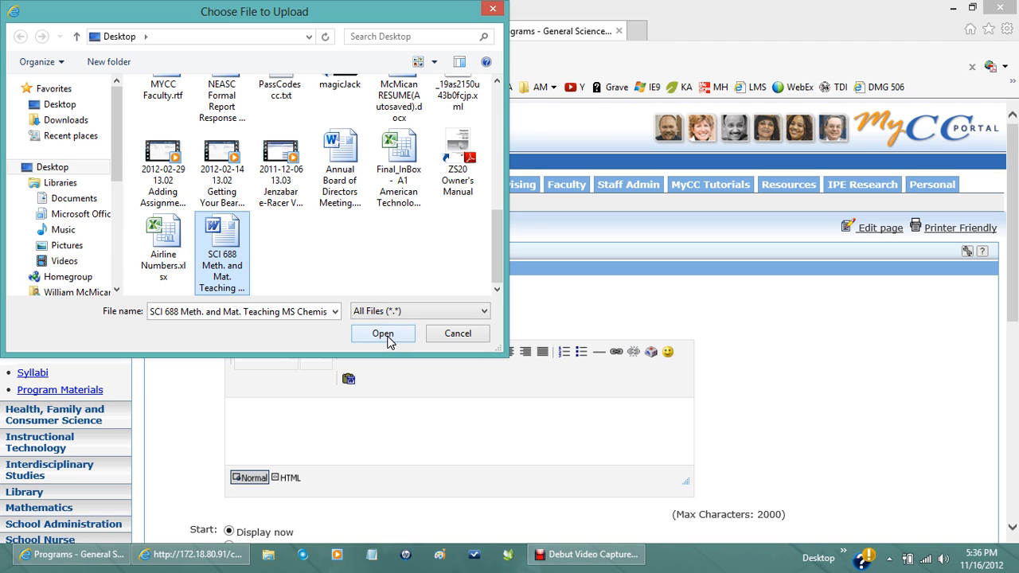
pyautogui.click(385, 336)
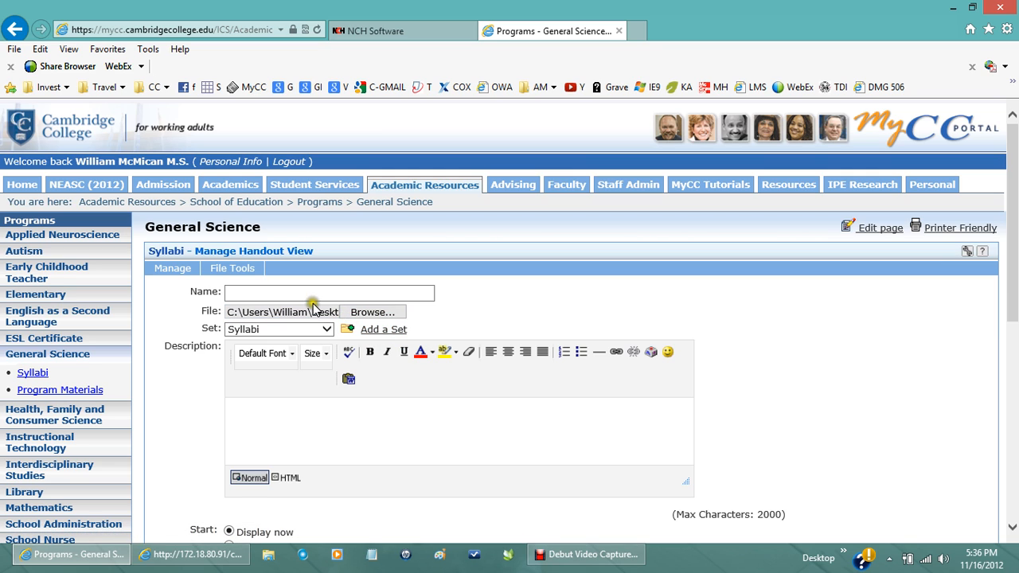
# Copy the attached file's path into the handout name and remove the trailing "sylla.doc"
pyautogui.click(338, 312)
pyautogui.moveTo(337, 314); pyautogui.dragTo(416, 310)
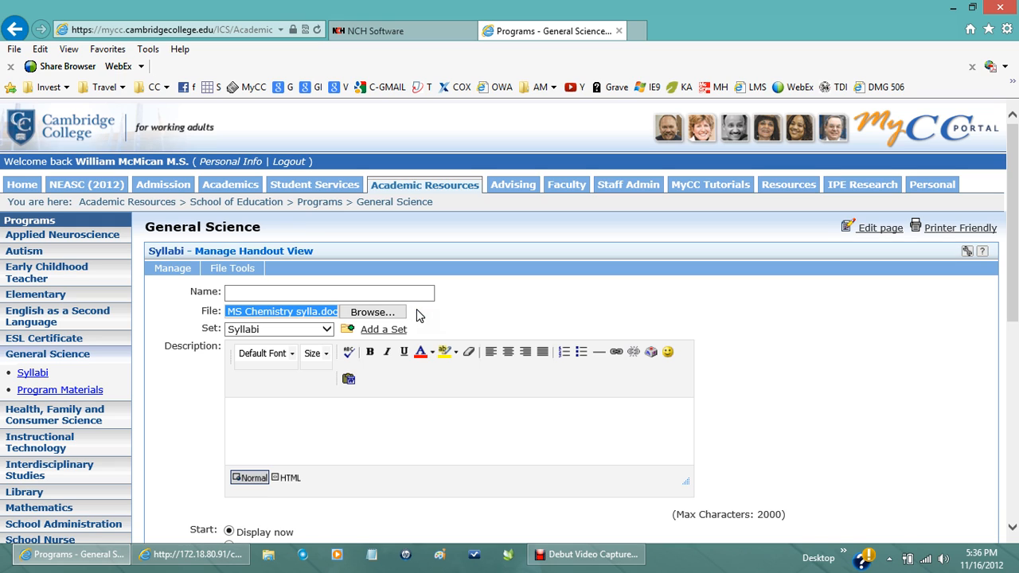
pyautogui.click(314, 291)
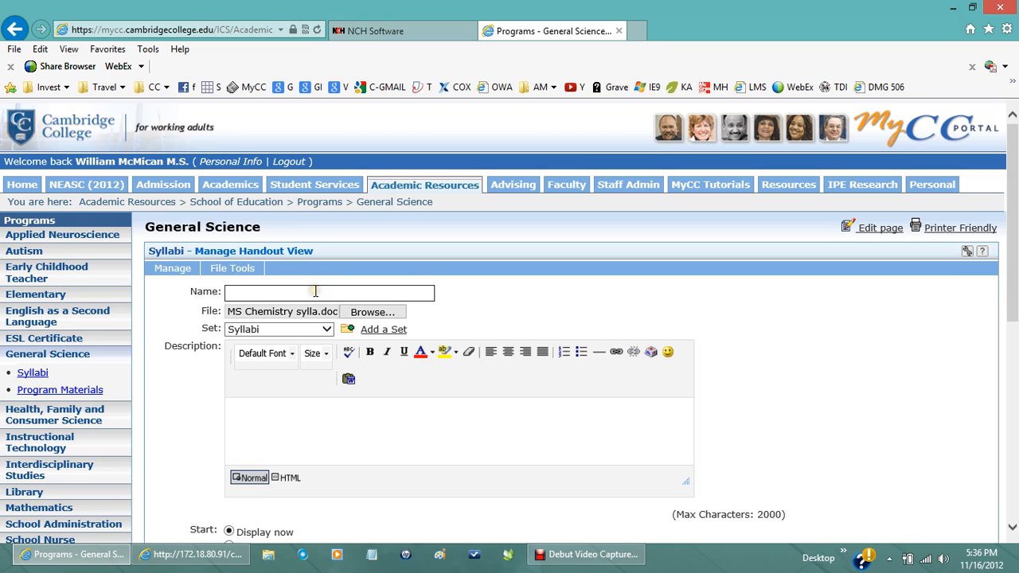
pyautogui.hotkey('ctrl', 'v')
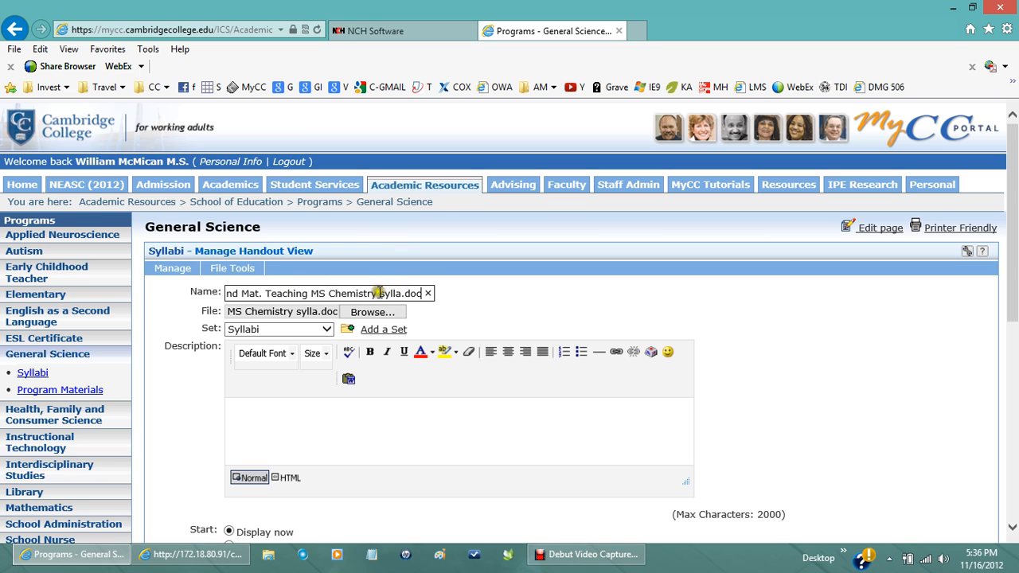
pyautogui.click(471, 295)
pyautogui.press('BackSpace')
pyautogui.press('BackSpace')
pyautogui.press('BackSpace')
pyautogui.press('BackSpace')
pyautogui.press('BackSpace')
pyautogui.press('BackSpace')
pyautogui.press('BackSpace')
pyautogui.press('BackSpace')
pyautogui.press('BackSpace')
pyautogui.press('BackSpace')
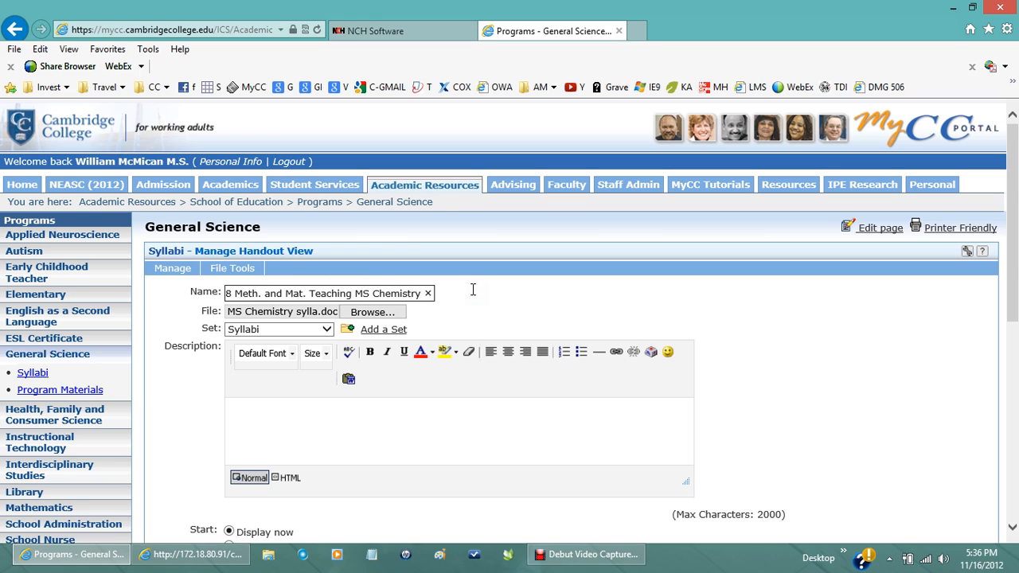
# Strip the folder path so the handout name reads SCI688 Meth. and Mat. Teaching MS Chemistry, and save the handout
pyautogui.click(231, 293)
pyautogui.moveTo(232, 293); pyautogui.dragTo(203, 293)
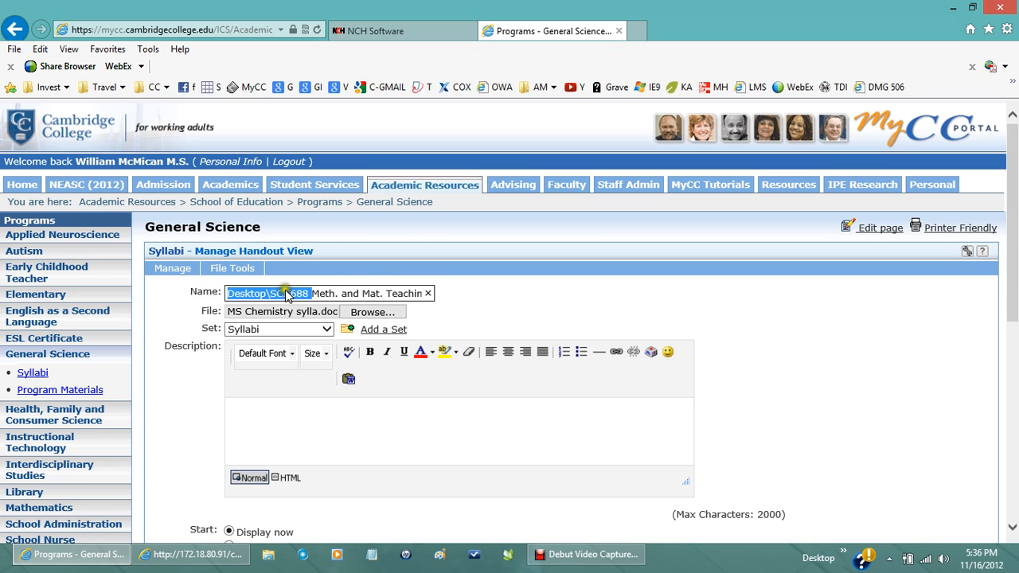
pyautogui.moveTo(269, 295); pyautogui.dragTo(146, 296)
pyautogui.press('Delete')
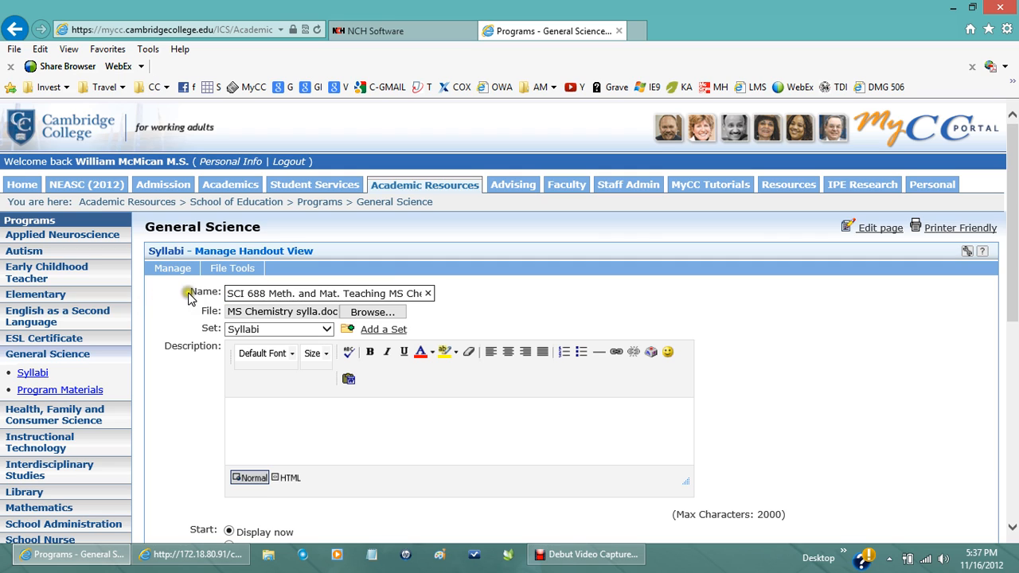
pyautogui.click(248, 290)
pyautogui.press('BackSpace')
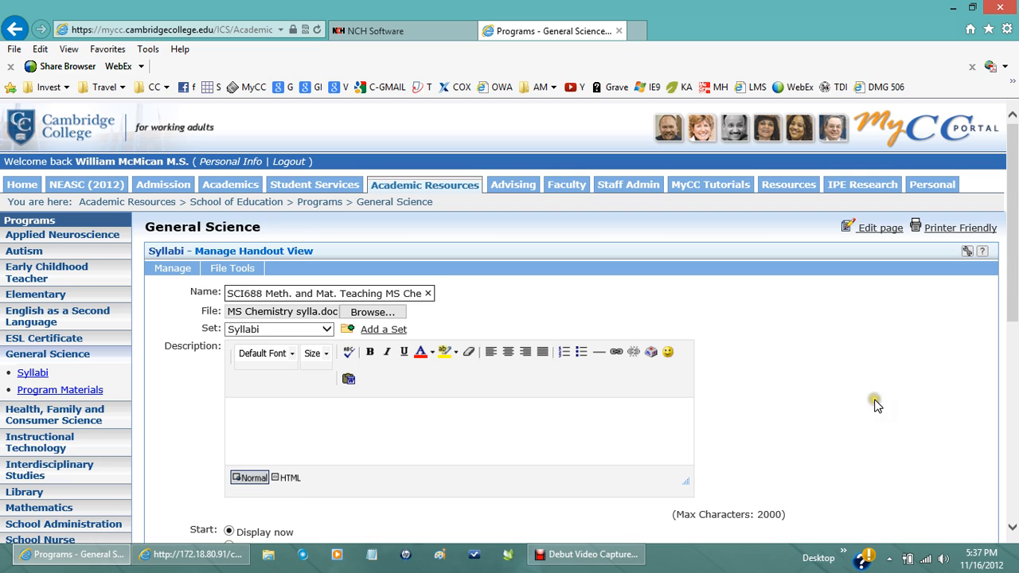
pyautogui.click(1016, 446)
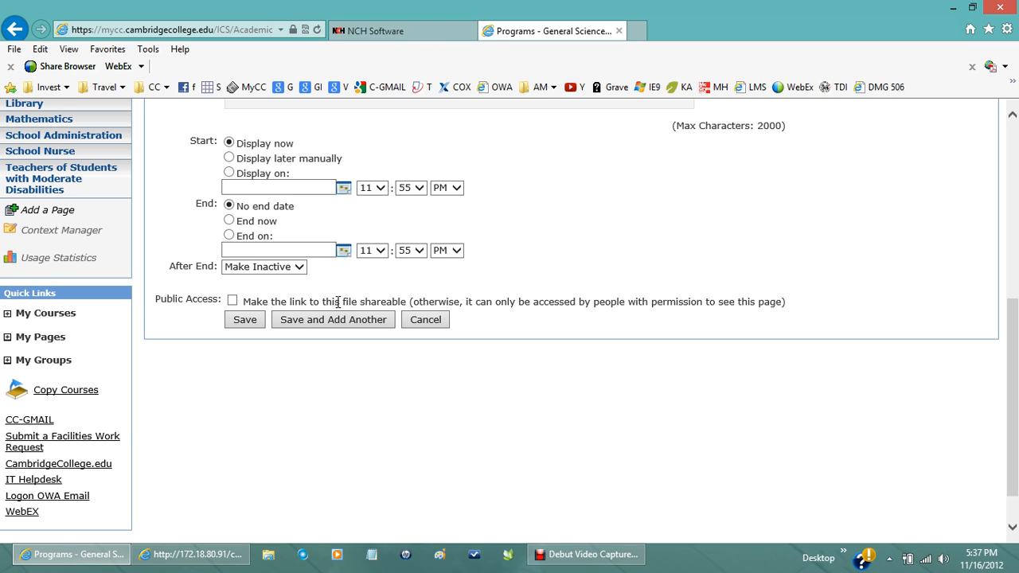
pyautogui.click(248, 321)
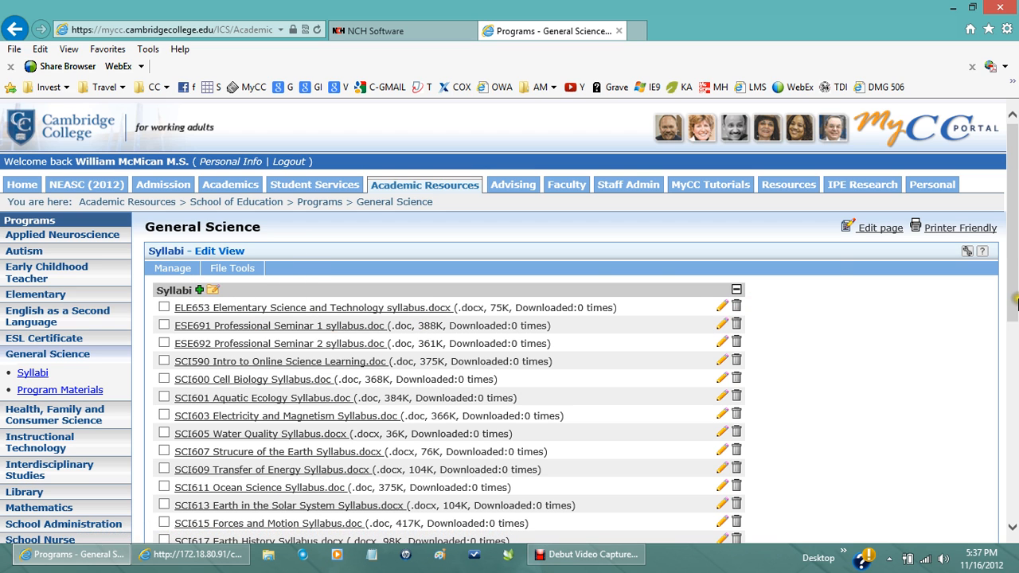
# Edit the SCI688 Meth. and Mat. Teaching MS Chemistry handout, try Display later manually, restore Display now, and cancel the edit
pyautogui.moveTo(1014, 297); pyautogui.dragTo(1014, 405)
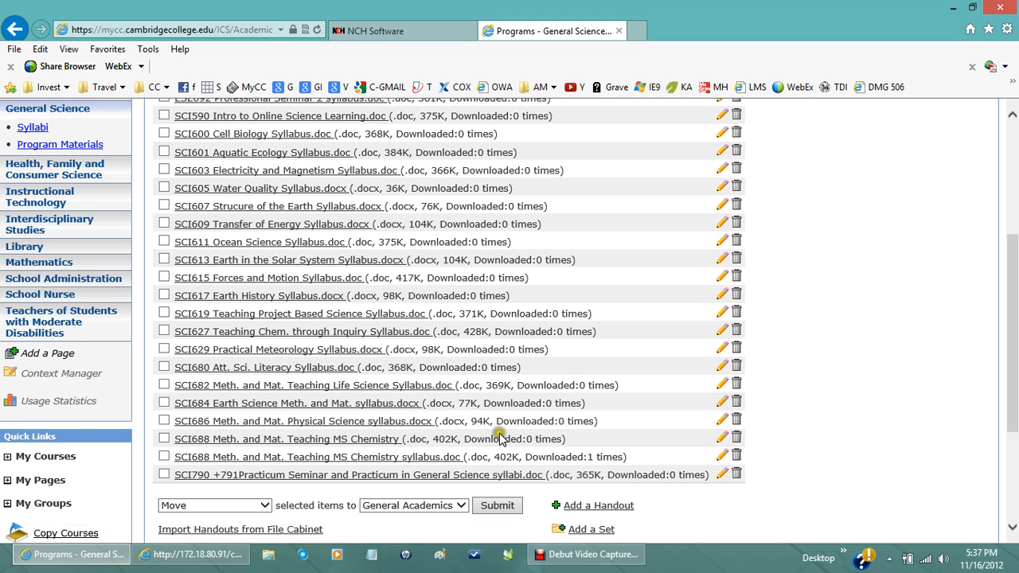
pyautogui.click(165, 441)
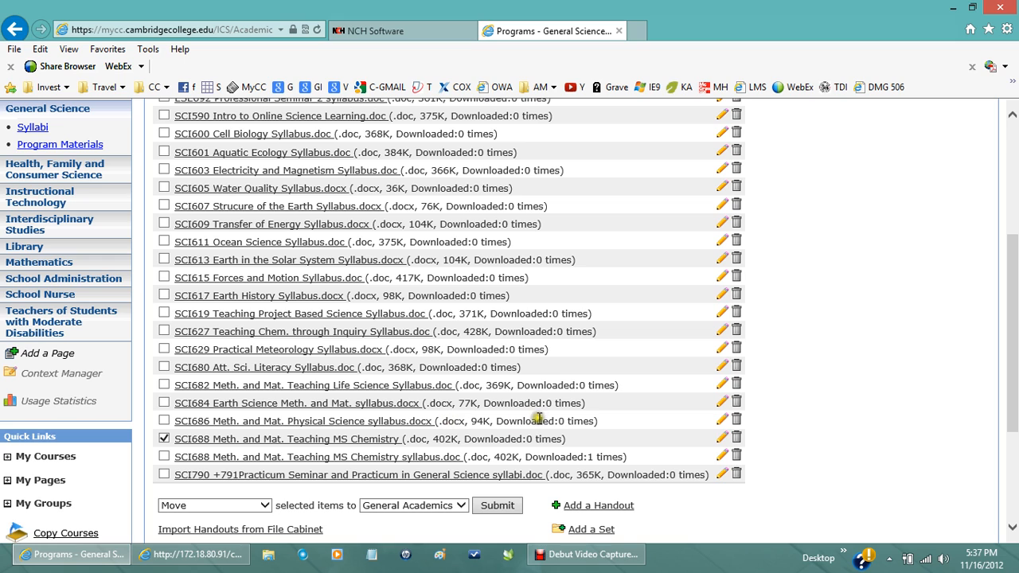
pyautogui.click(722, 440)
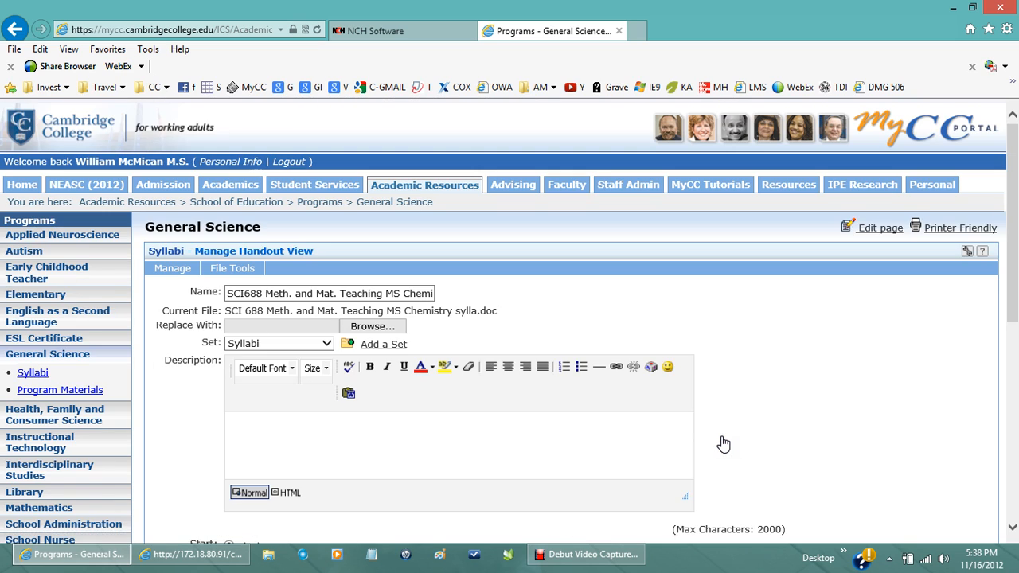
pyautogui.click(430, 438)
pyautogui.scroll(-3, 1012, 532)
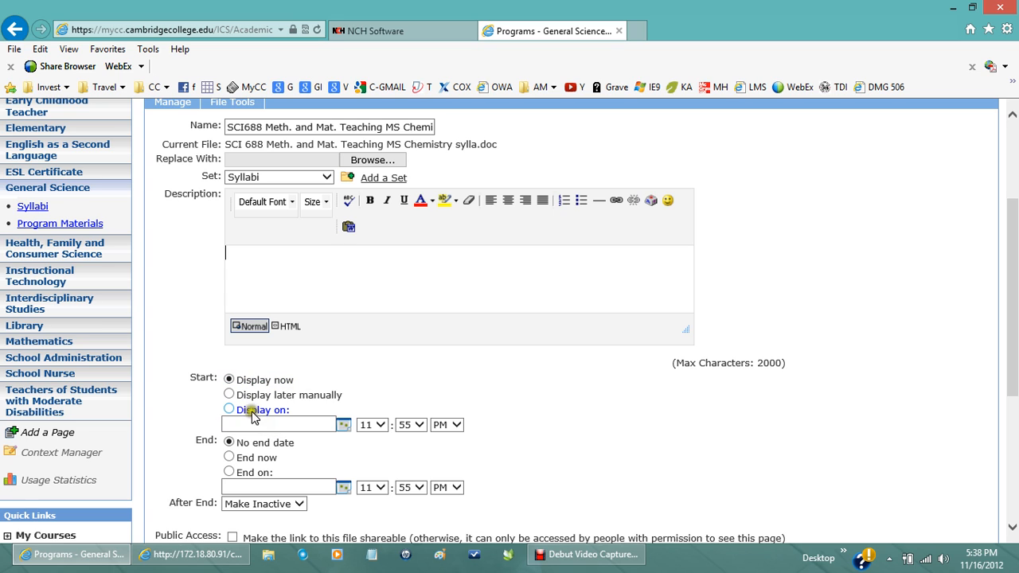
pyautogui.click(229, 395)
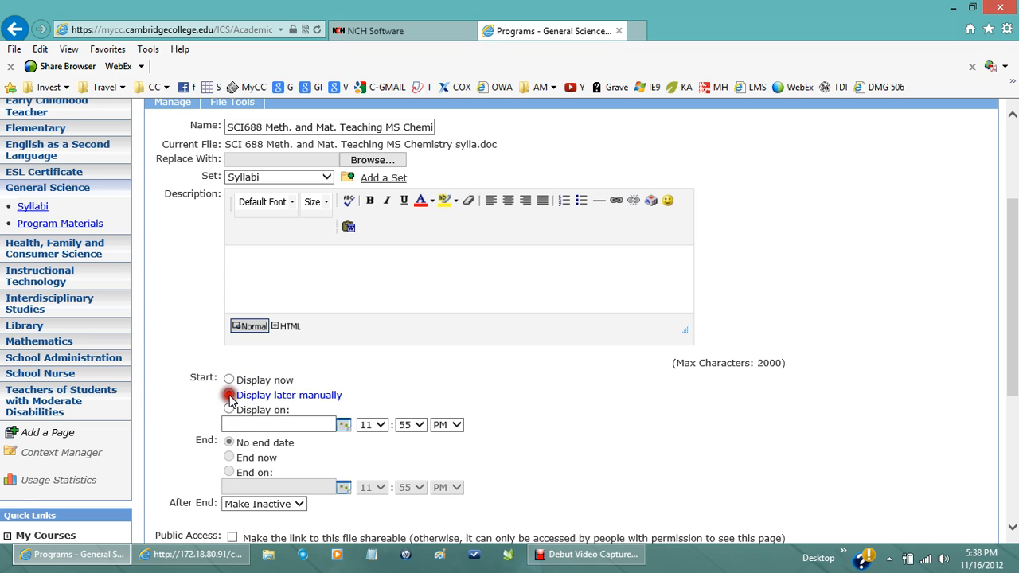
pyautogui.click(229, 380)
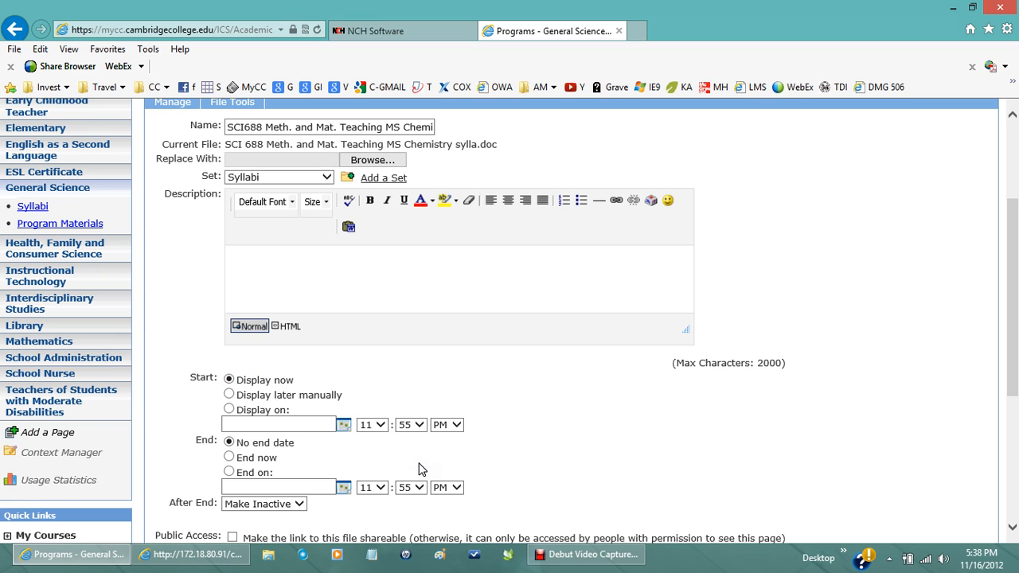
pyautogui.click(1009, 507)
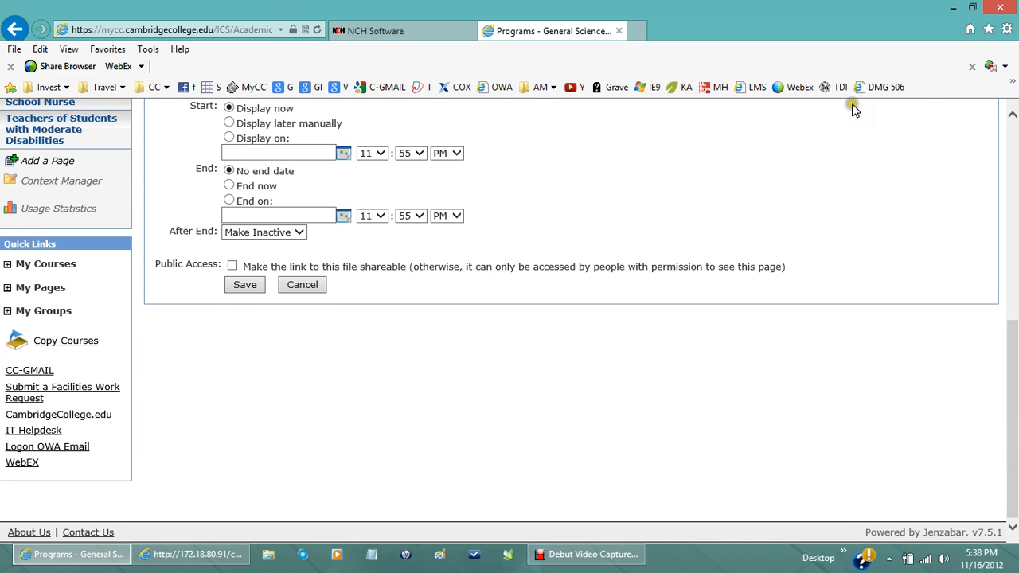
pyautogui.click(943, 106)
pyautogui.click(317, 285)
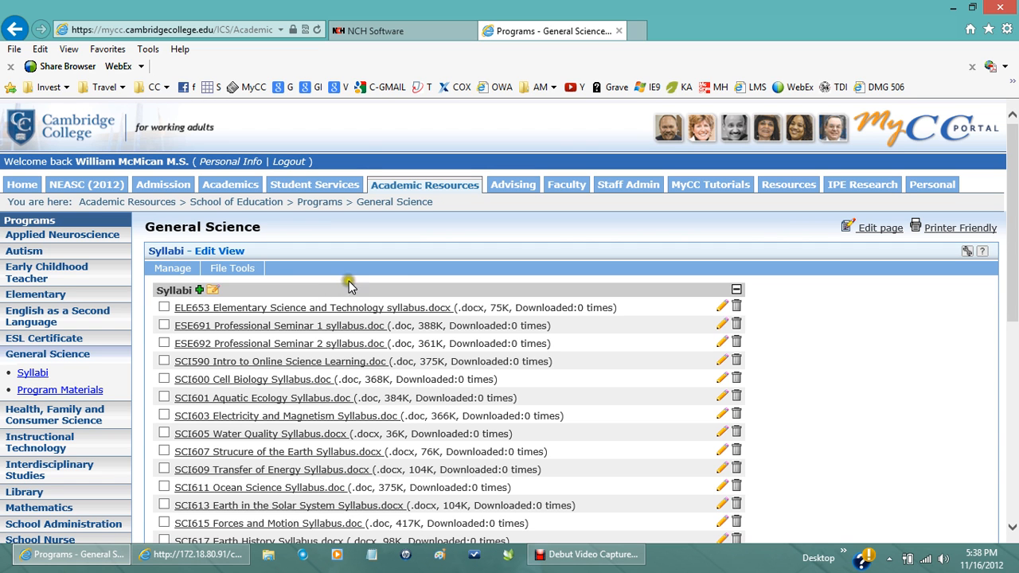
# Delete the SCI688 Meth. and Mat. Teaching MS Chemistry handout from the Syllabi set and confirm the deletion
pyautogui.click(1015, 491)
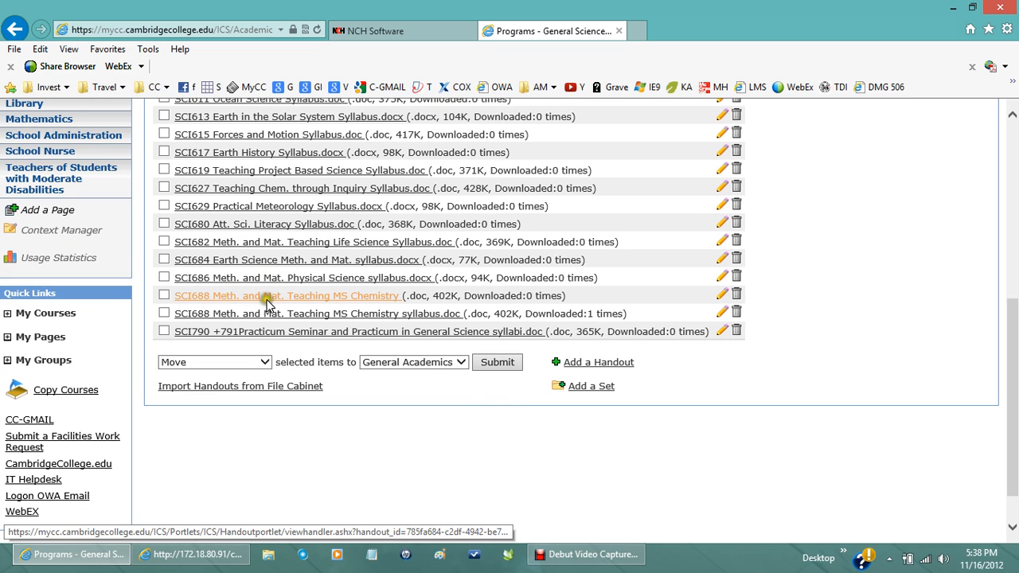
pyautogui.click(737, 297)
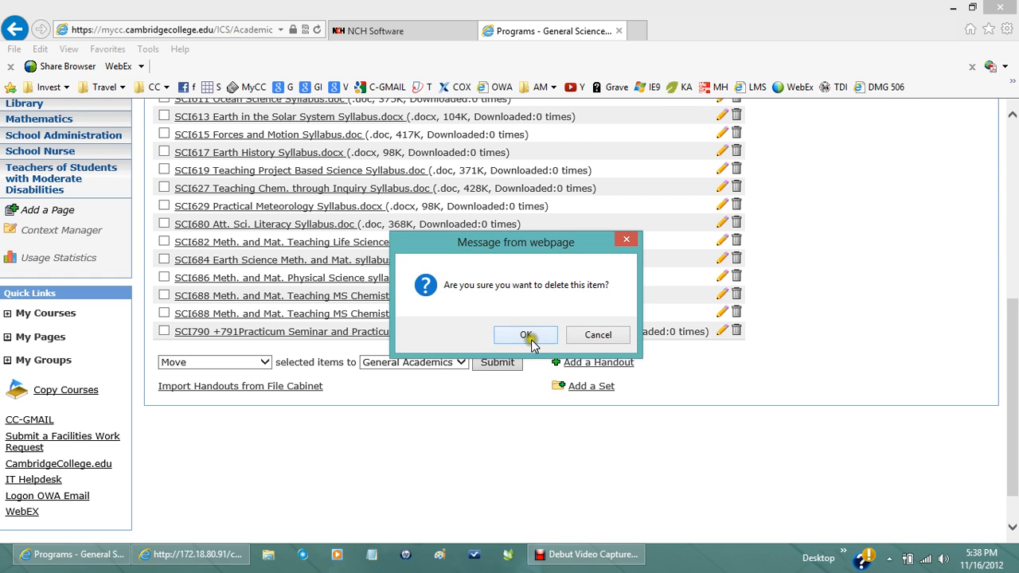
pyautogui.click(531, 342)
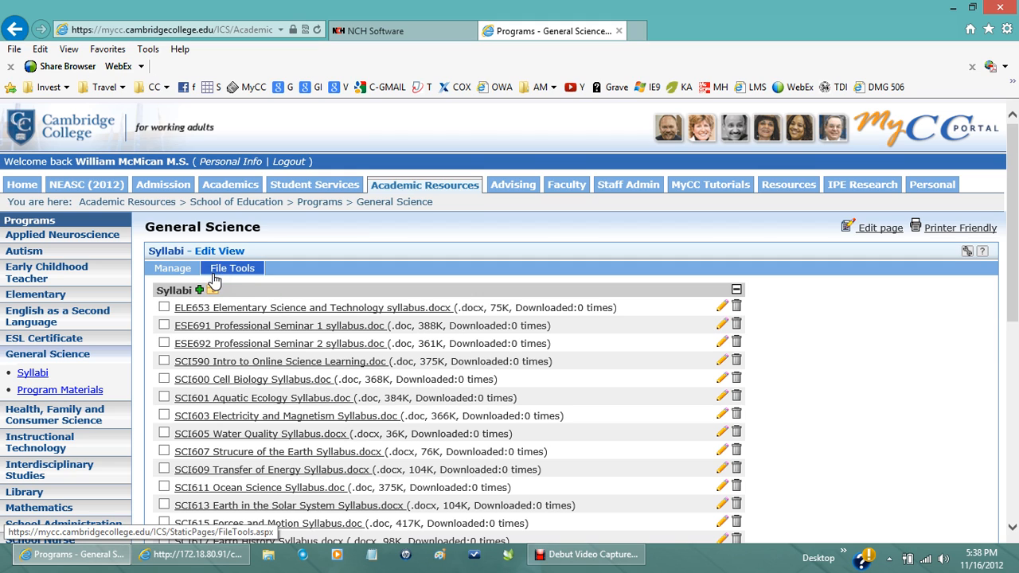
# Leave the Syllabi edit view, go to the Applied Neuroscience program page and open its portlet layout settings
pyautogui.click(170, 230)
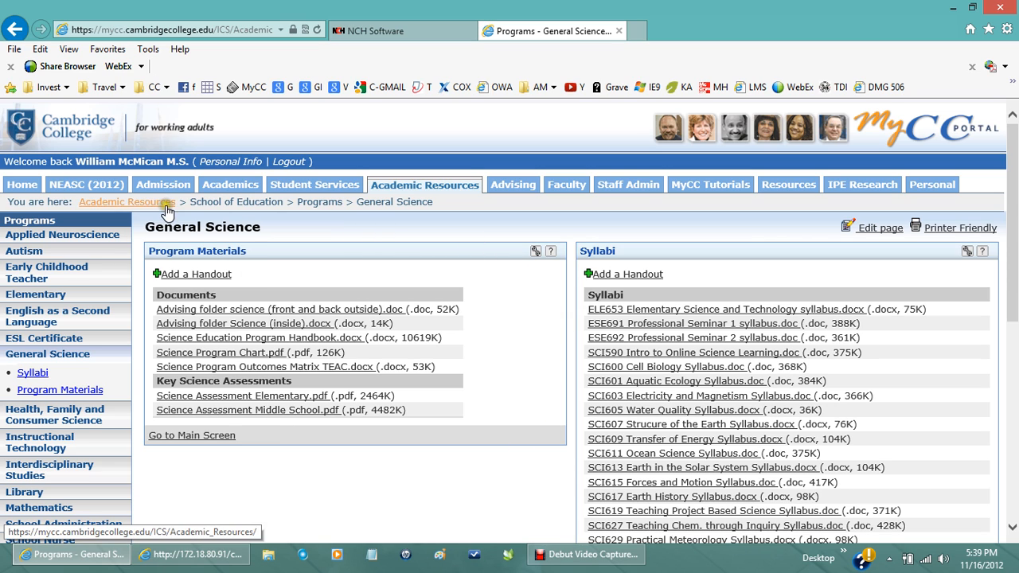
pyautogui.click(74, 237)
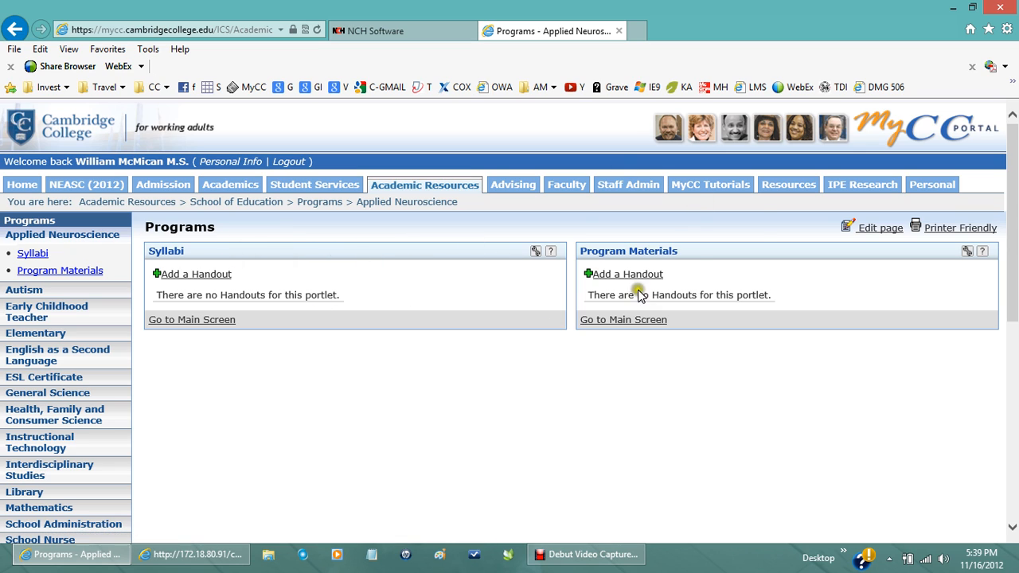
pyautogui.click(876, 231)
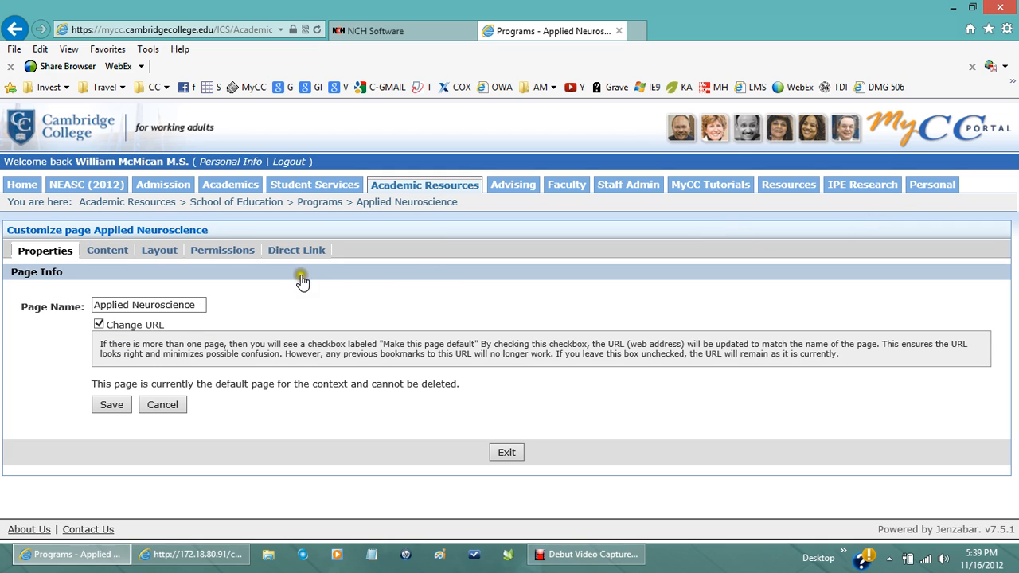
pyautogui.click(145, 254)
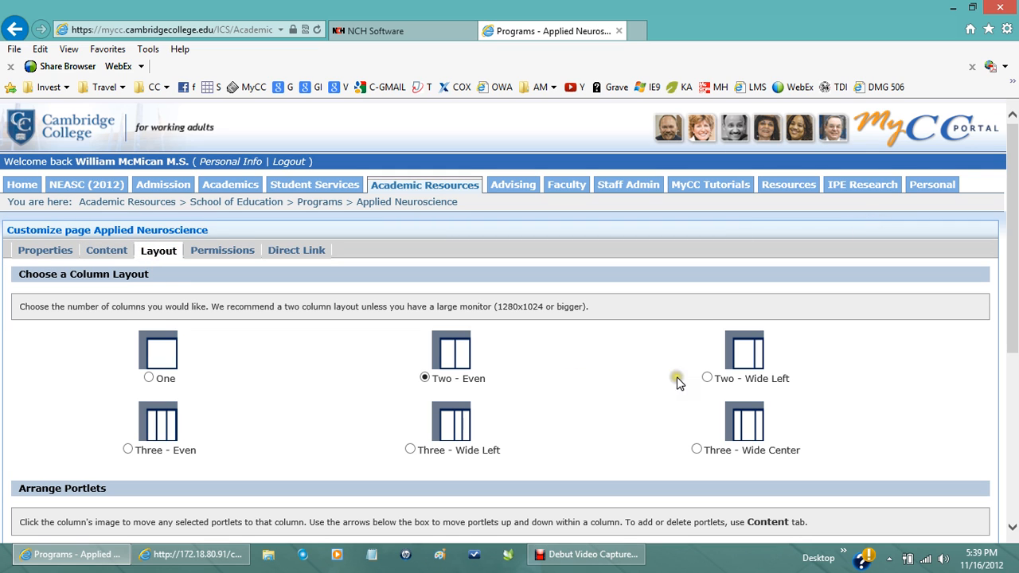
pyautogui.click(1013, 480)
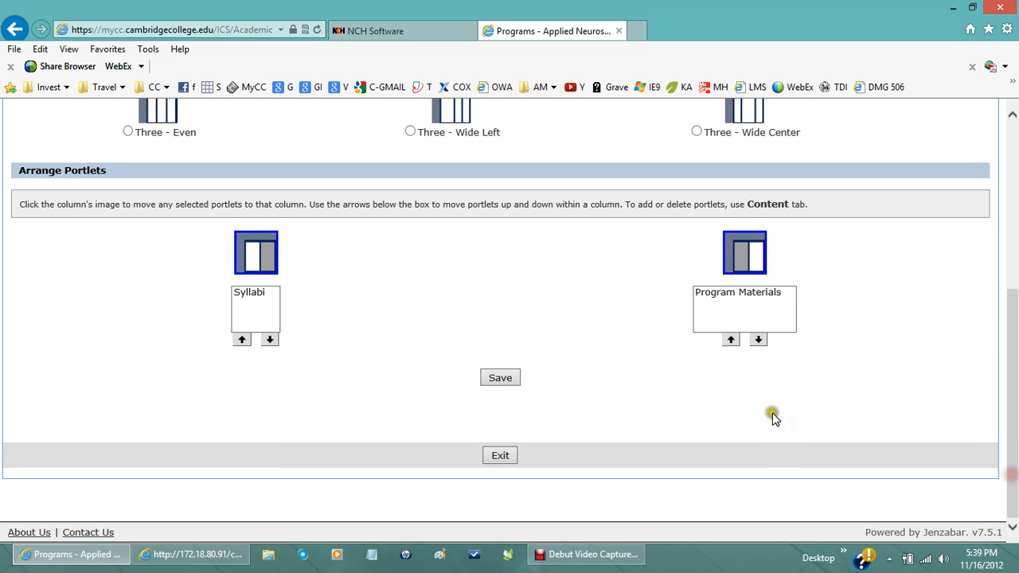
# Swap the portlets so Program Materials is in the first column and Syllabi in the second, save the layout, and return to the Applied Neuroscience page
pyautogui.click(726, 294)
pyautogui.click(264, 254)
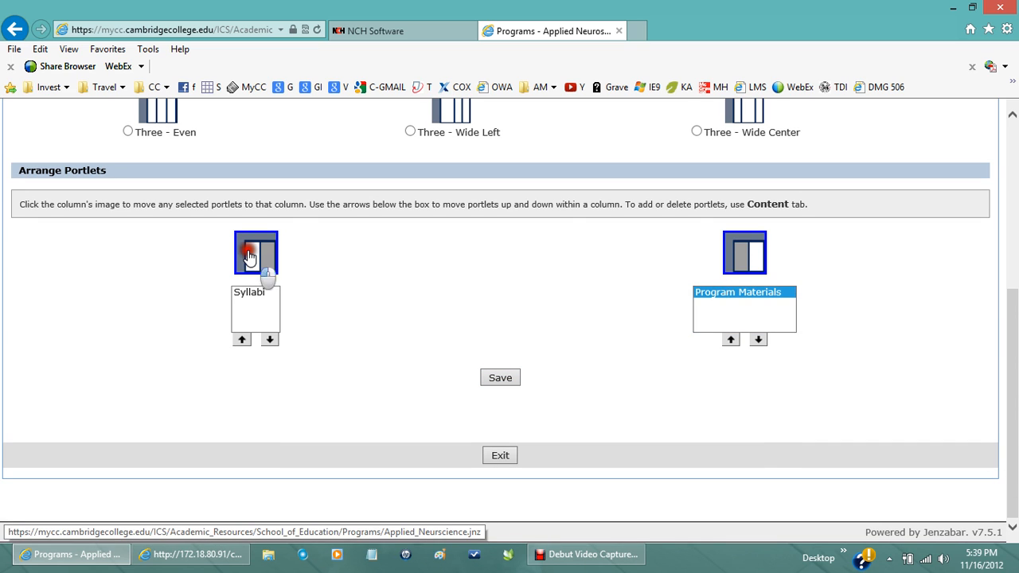
pyautogui.click(216, 293)
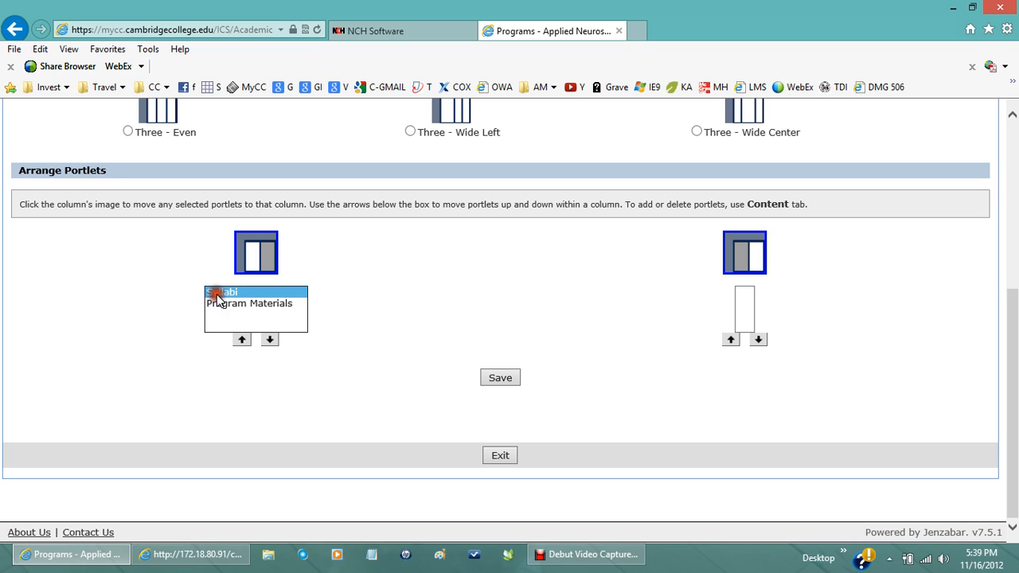
pyautogui.click(761, 261)
pyautogui.click(502, 378)
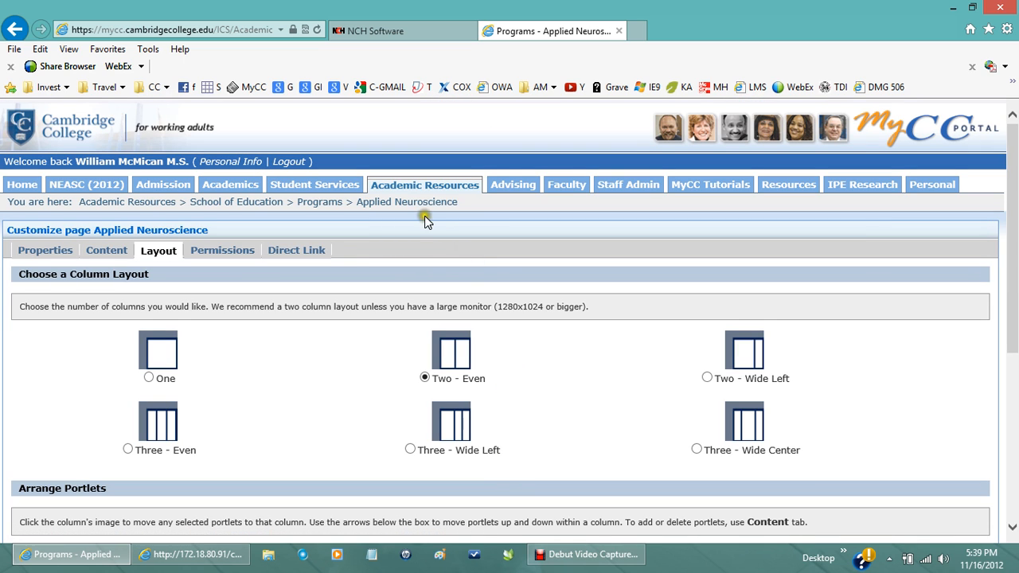
pyautogui.click(417, 205)
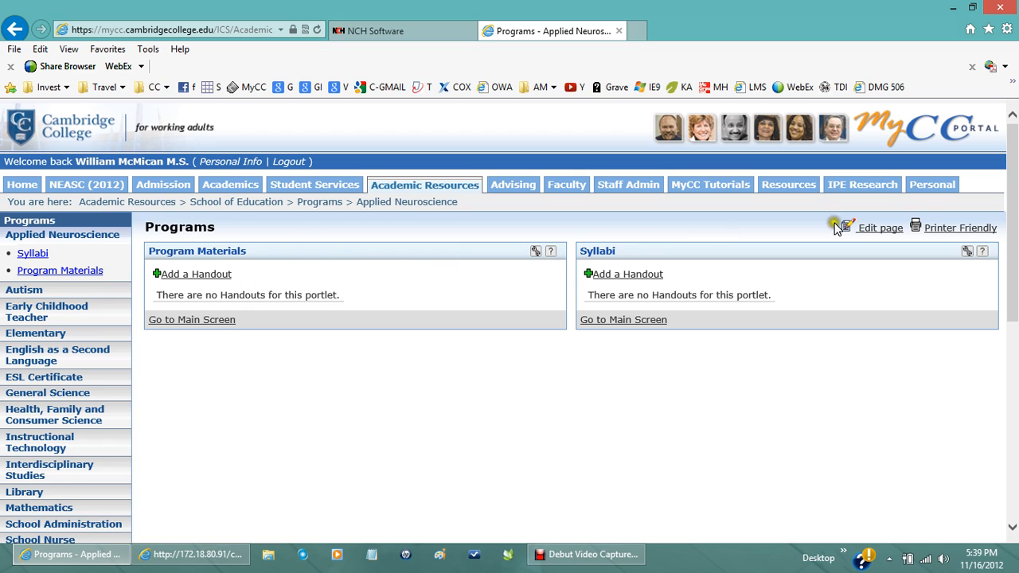
# Set the Syllabi portlet to order handouts and sets alphabetically, save the preferences, and return to the Applied Neuroscience page
pyautogui.click(966, 252)
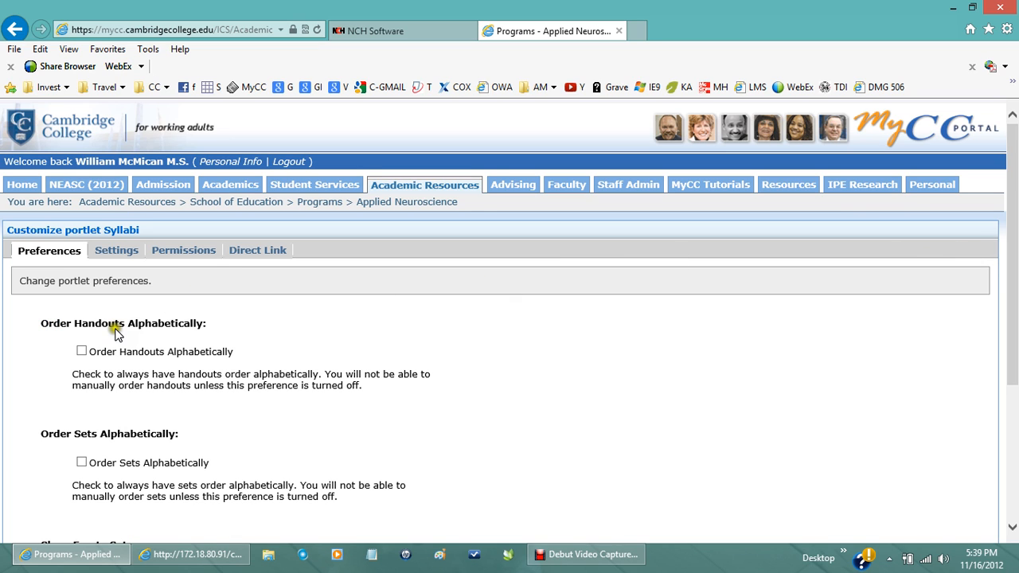
pyautogui.click(82, 350)
pyautogui.click(83, 351)
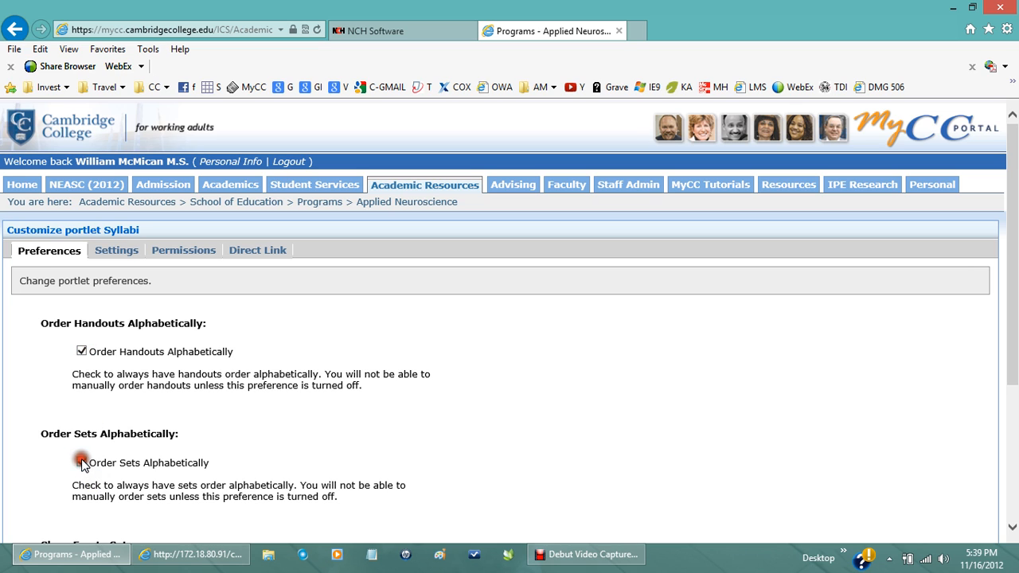
pyautogui.click(81, 461)
pyautogui.click(1016, 449)
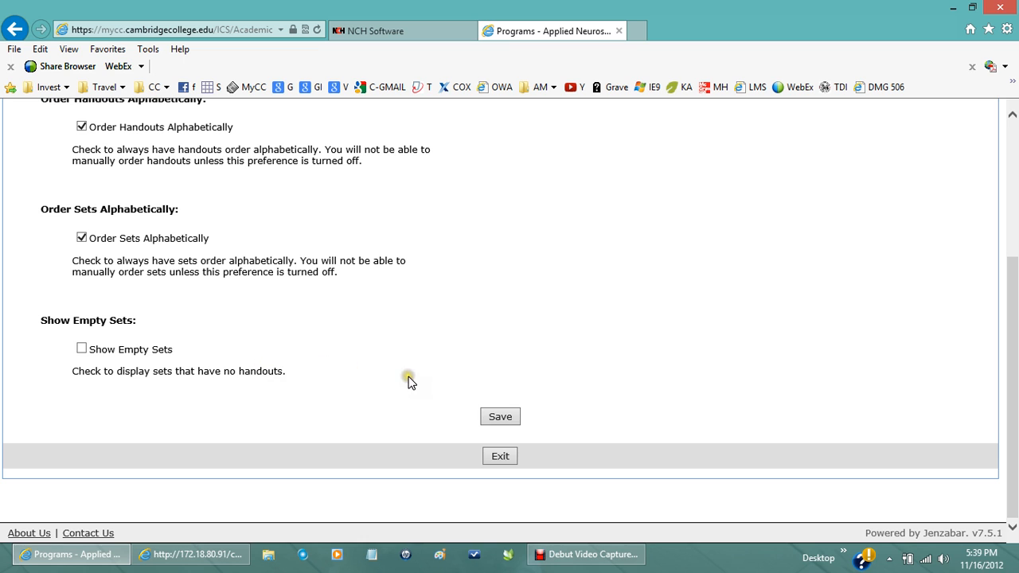
pyautogui.click(503, 420)
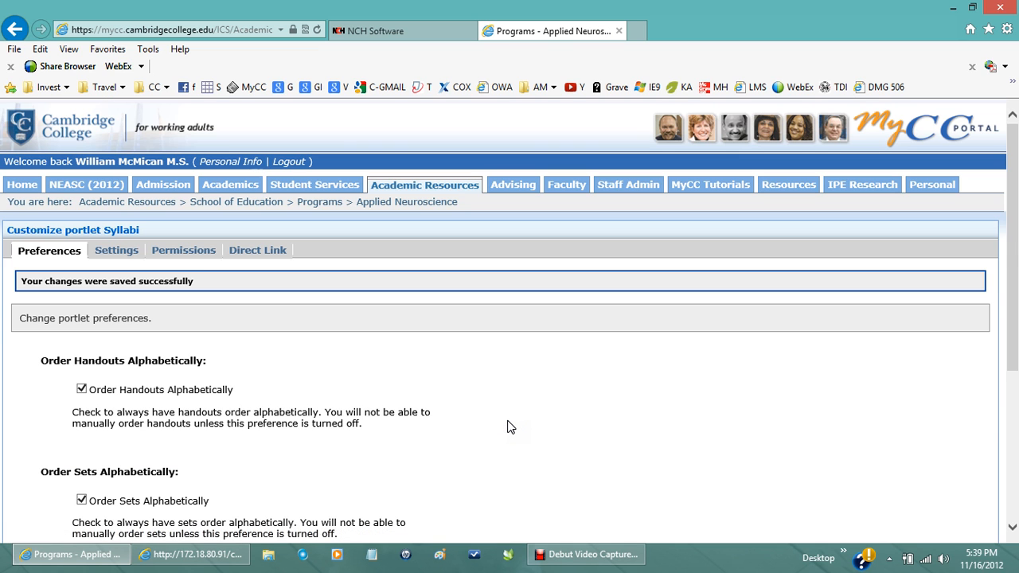
pyautogui.click(394, 204)
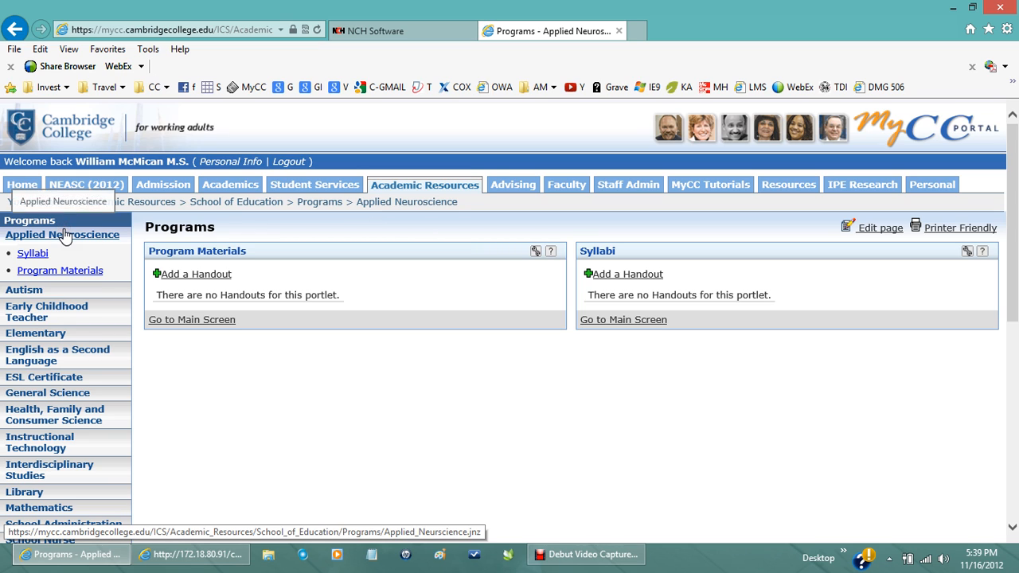
pyautogui.click(558, 557)
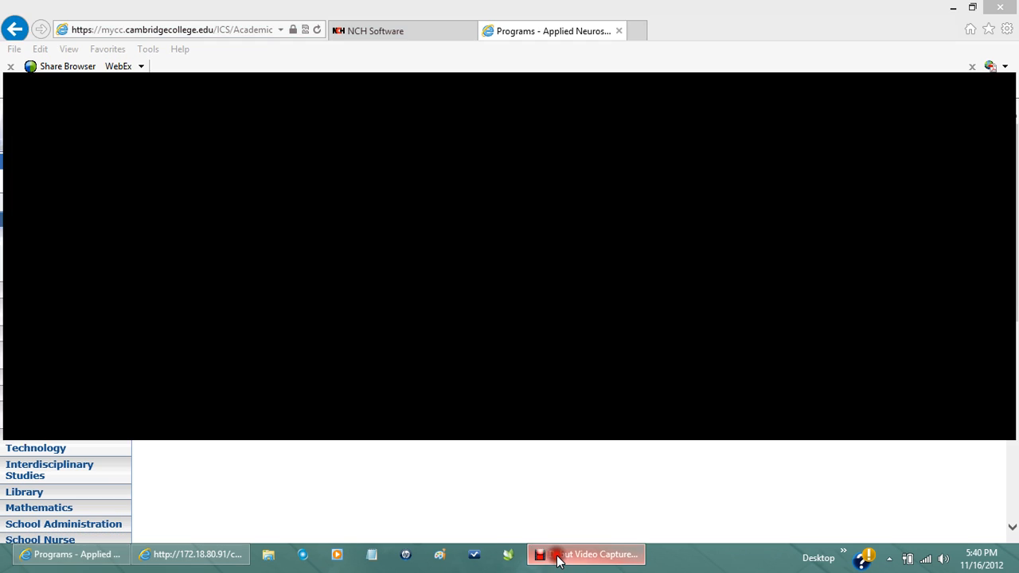